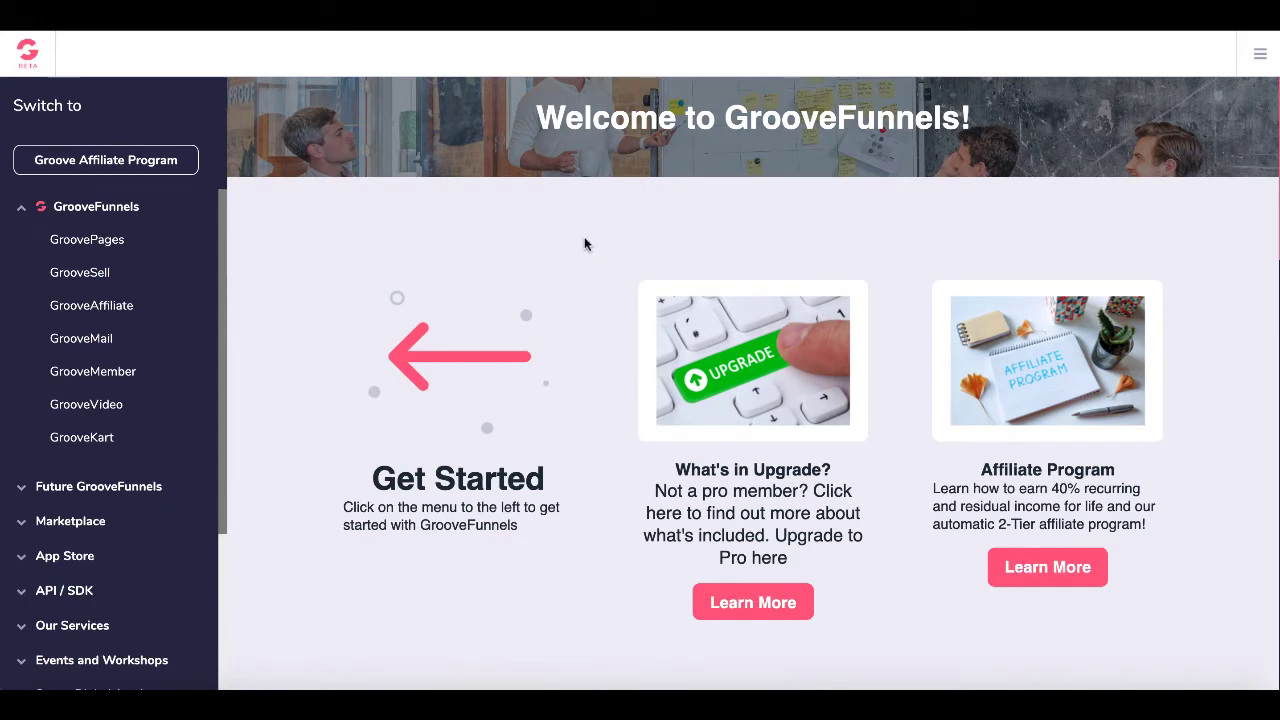
# - Open the GrooveFunnels account menu from the top-right hamburger icon
pyautogui.click(1260, 62)
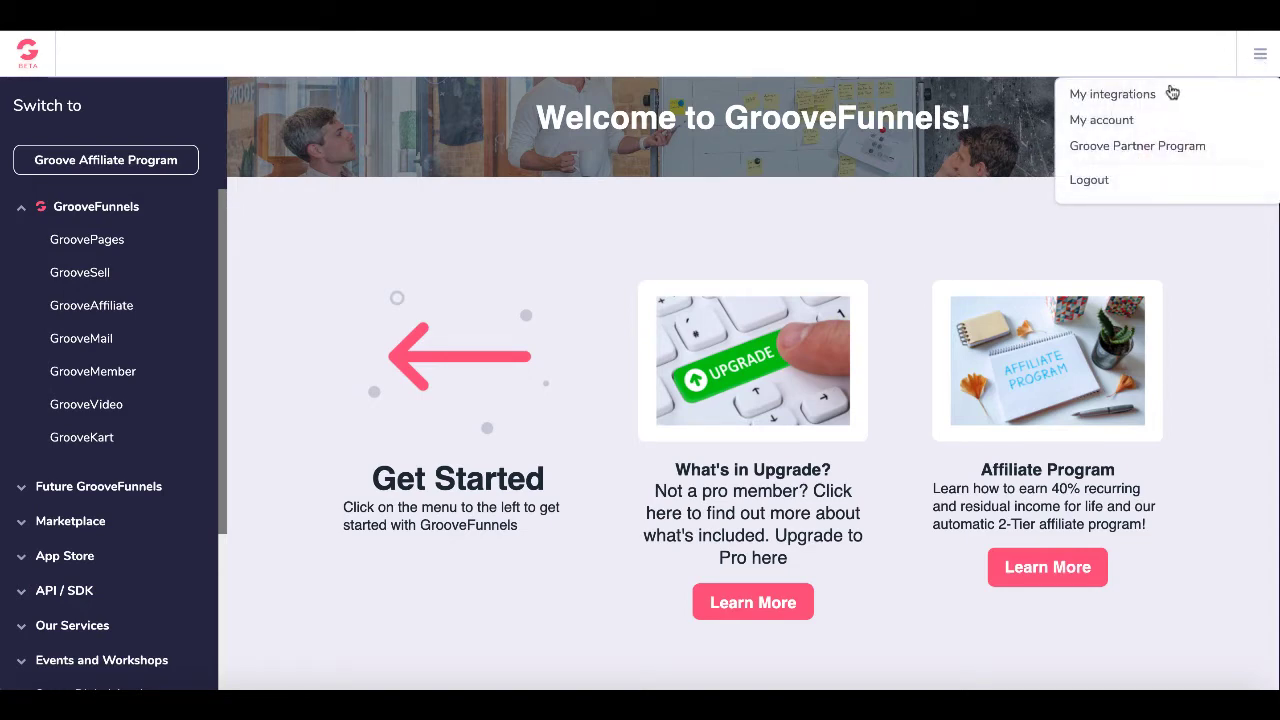
# - Under My integrations, add a GetResponse integration with description 'Getresponse'
pyautogui.click(1140, 98)
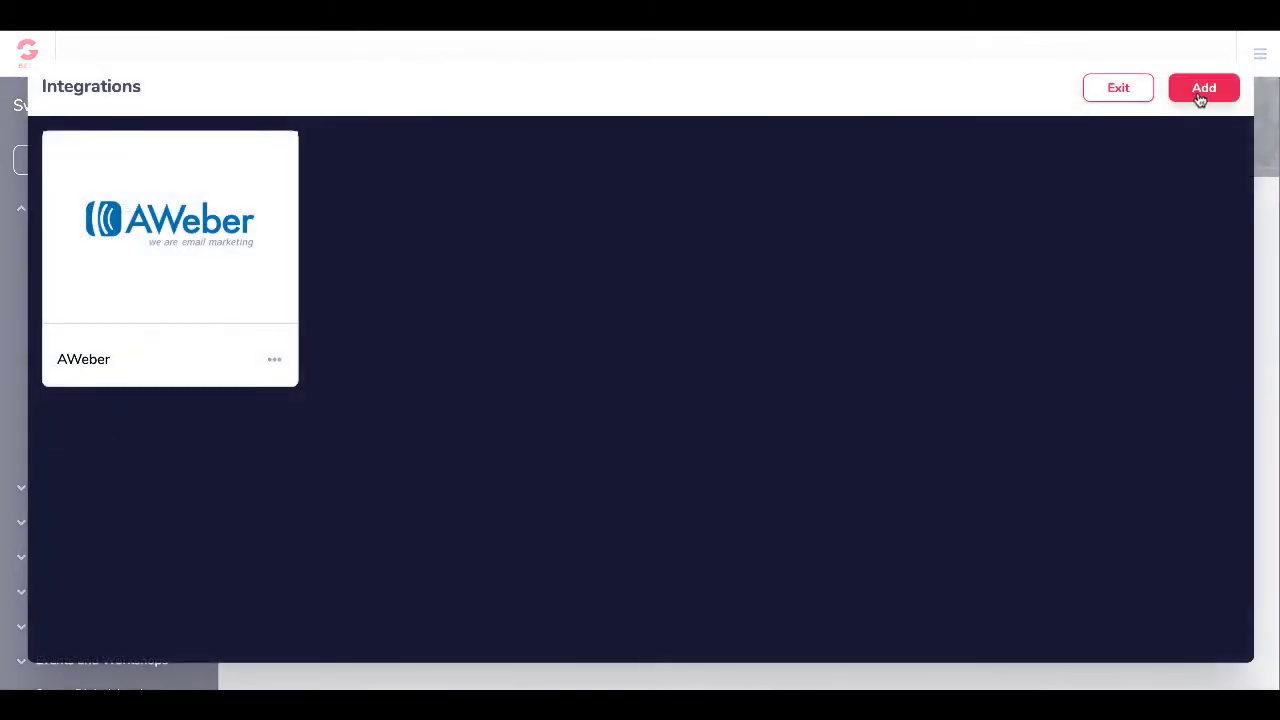
pyautogui.click(1200, 98)
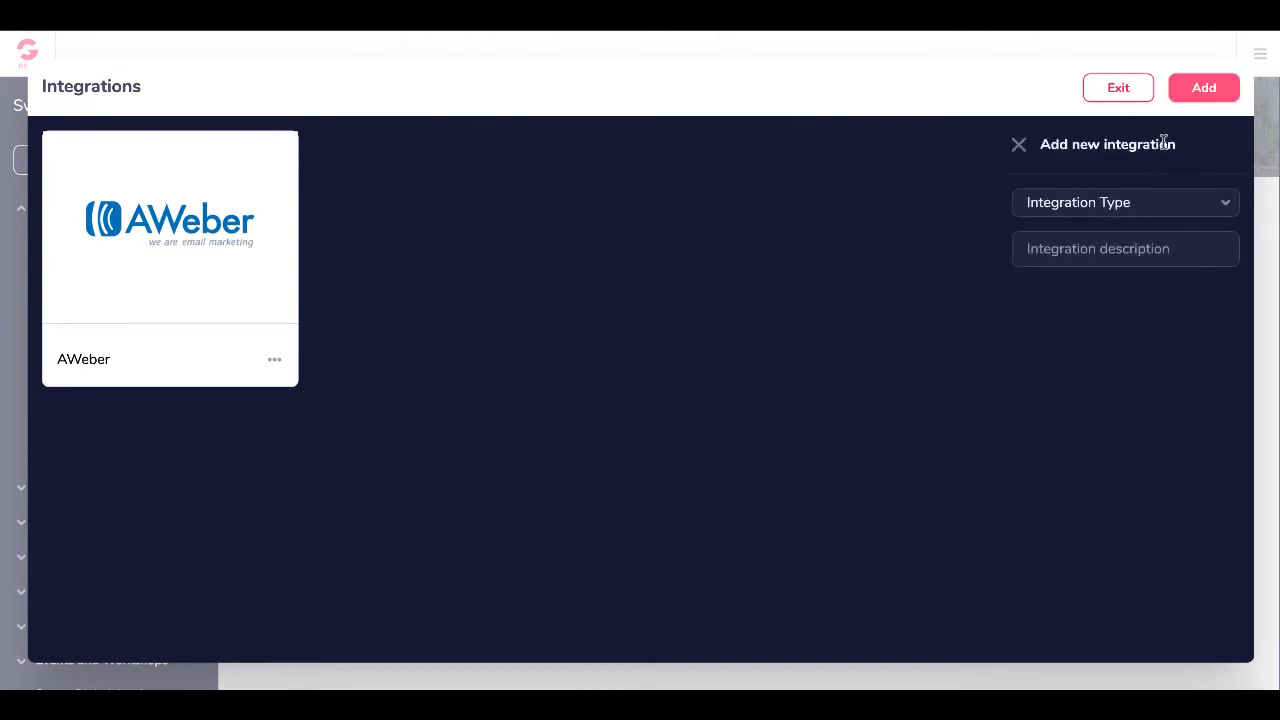
pyautogui.click(1120, 205)
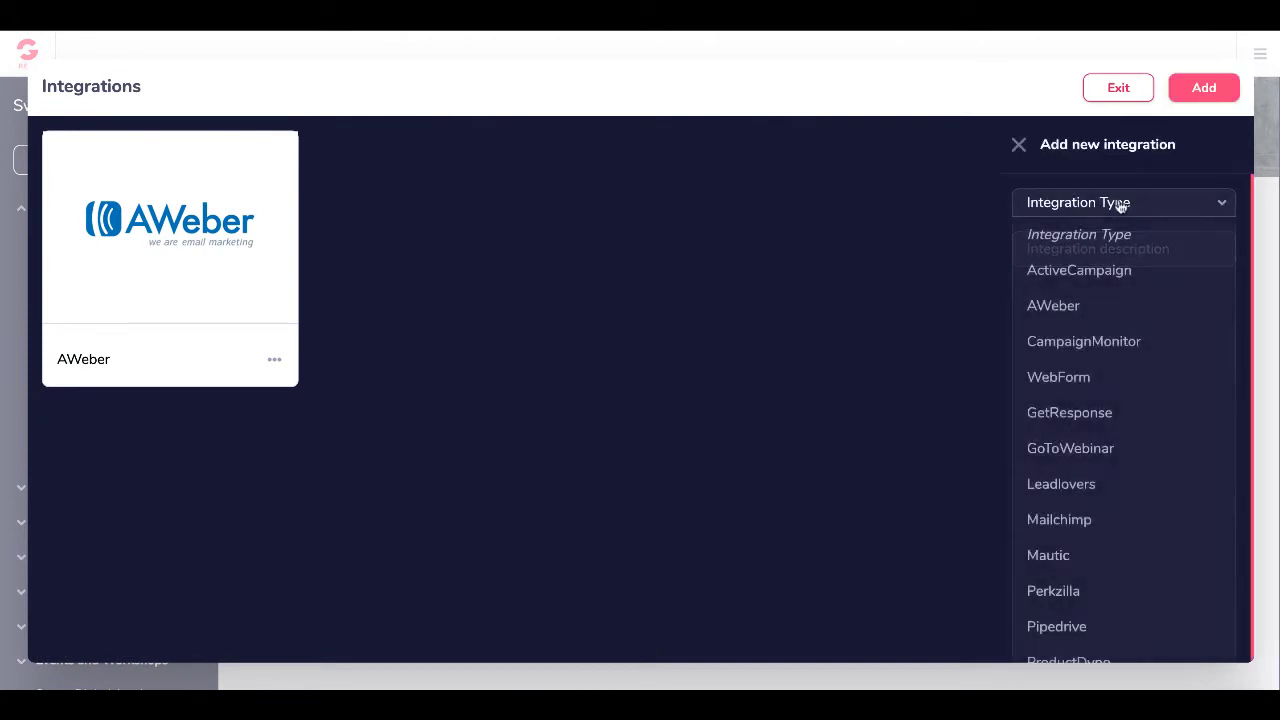
pyautogui.click(1083, 411)
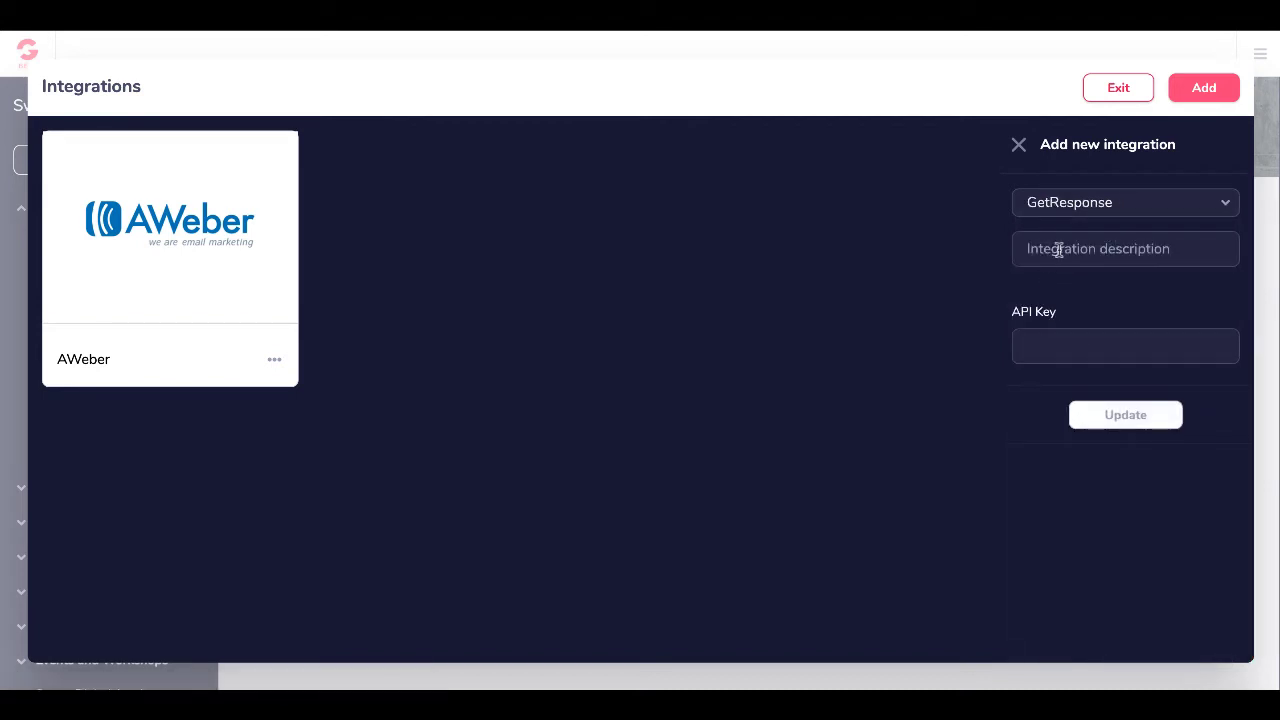
pyautogui.click(1100, 249)
pyautogui.write('G')
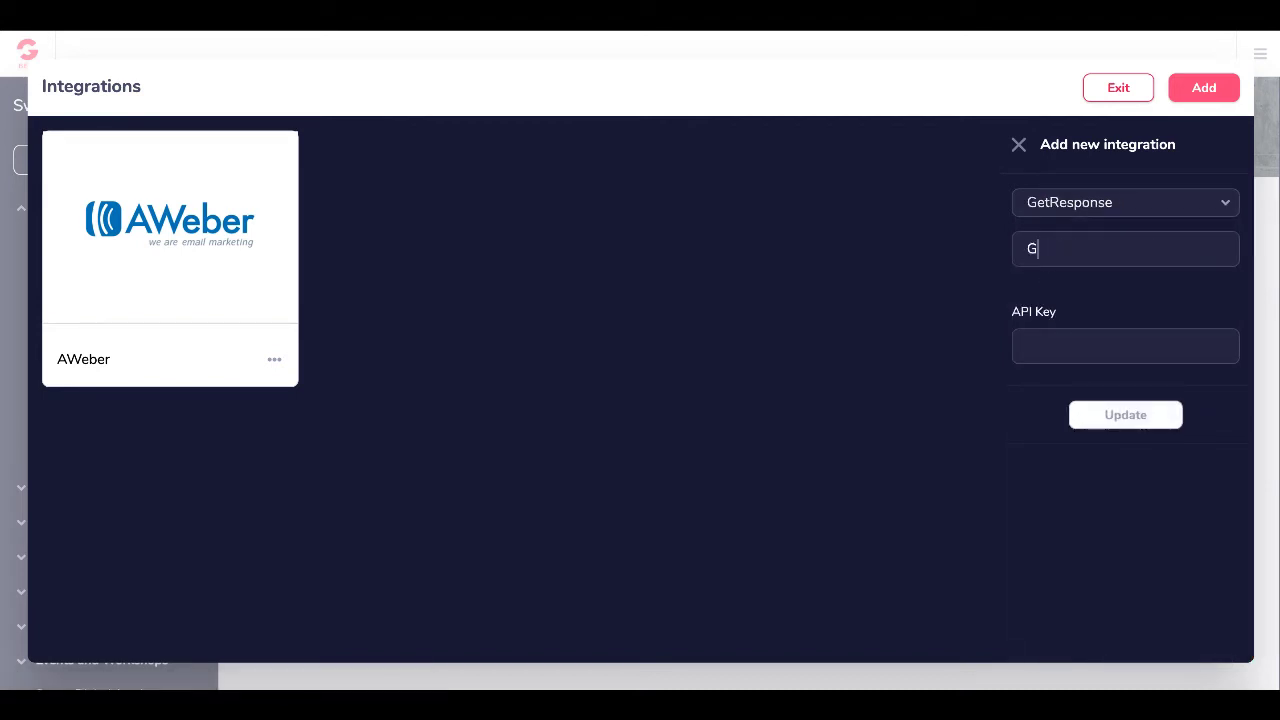
pyautogui.write('etresponse')
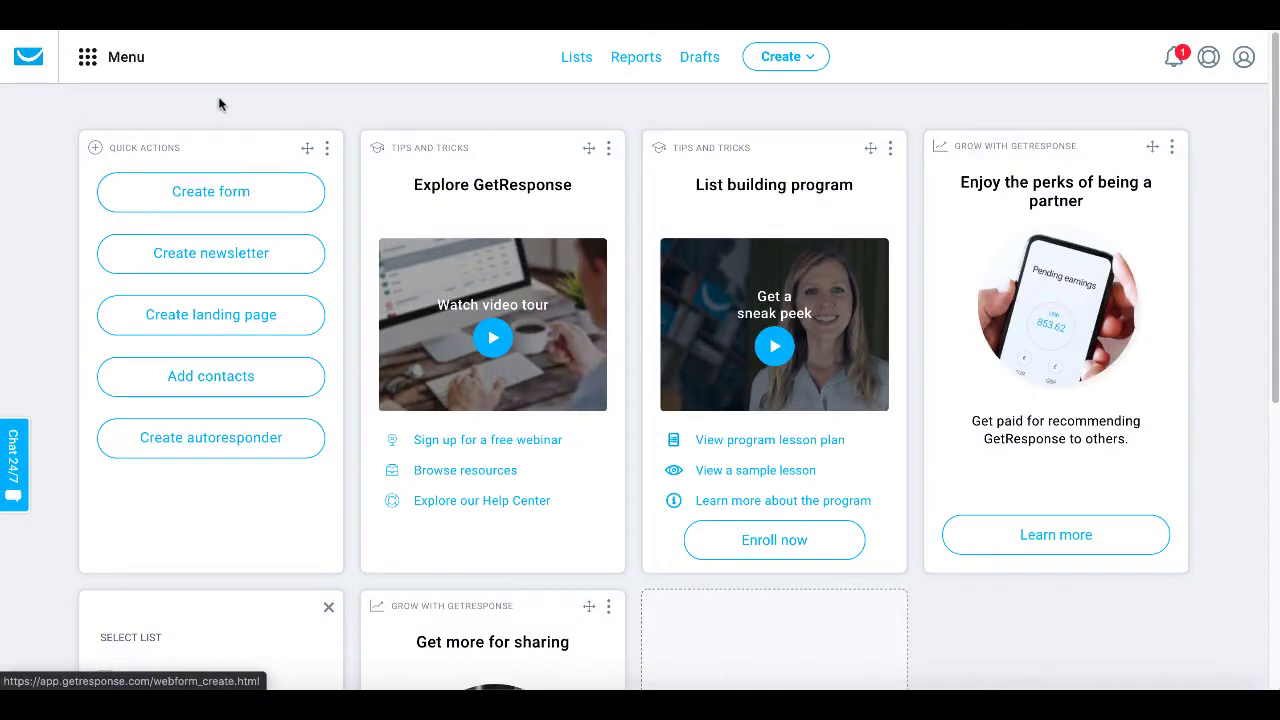
# - Generate a GetResponse API key named GrooveFunnels in Integrations and API, and copy it
pyautogui.click(88, 62)
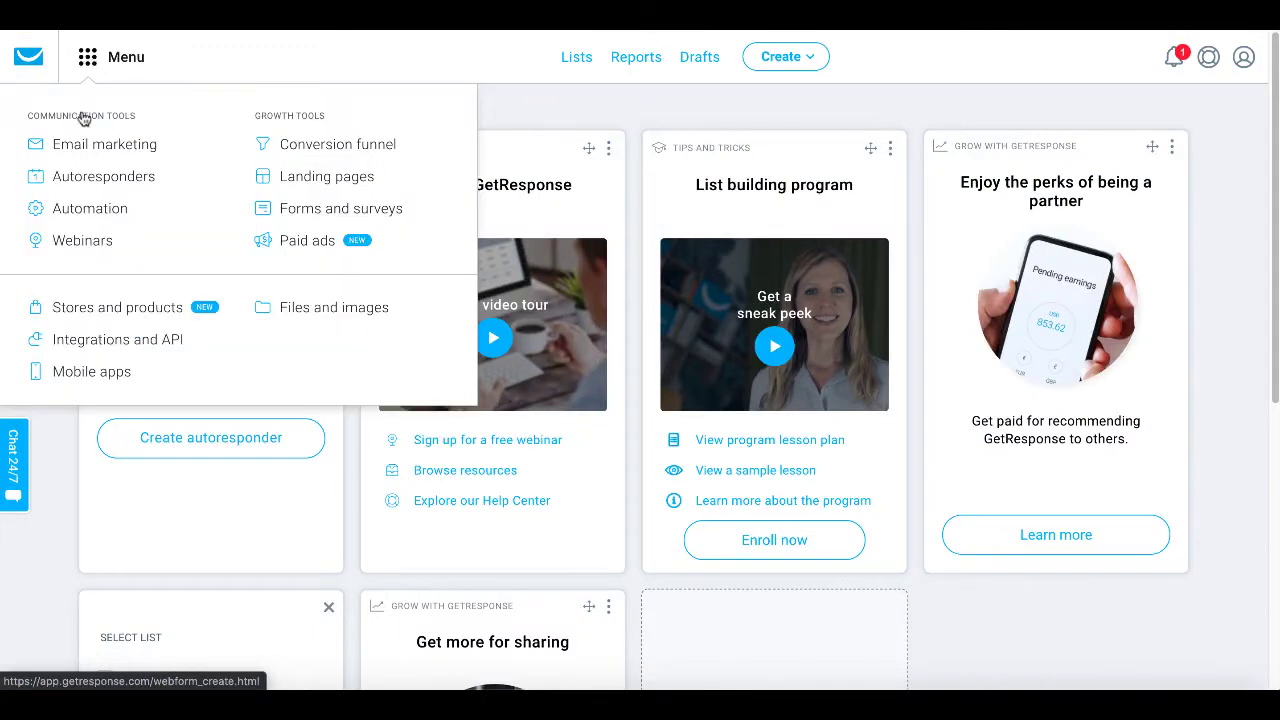
pyautogui.click(166, 345)
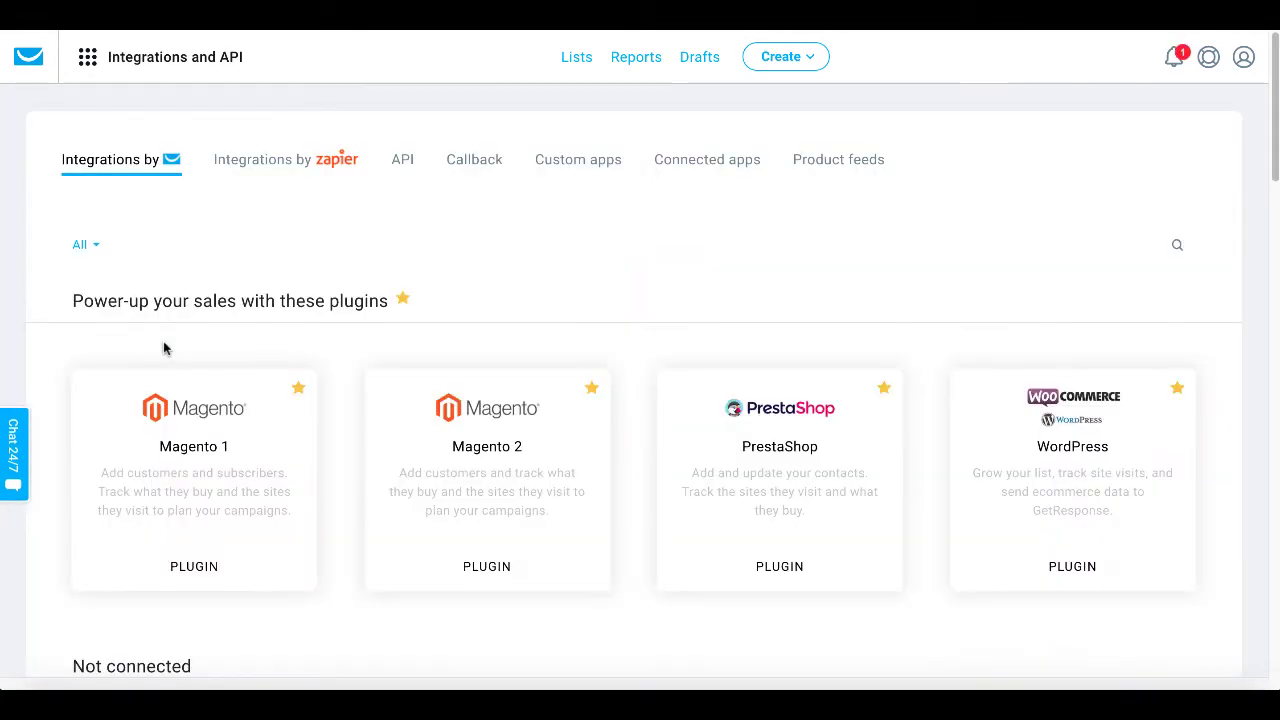
pyautogui.click(402, 166)
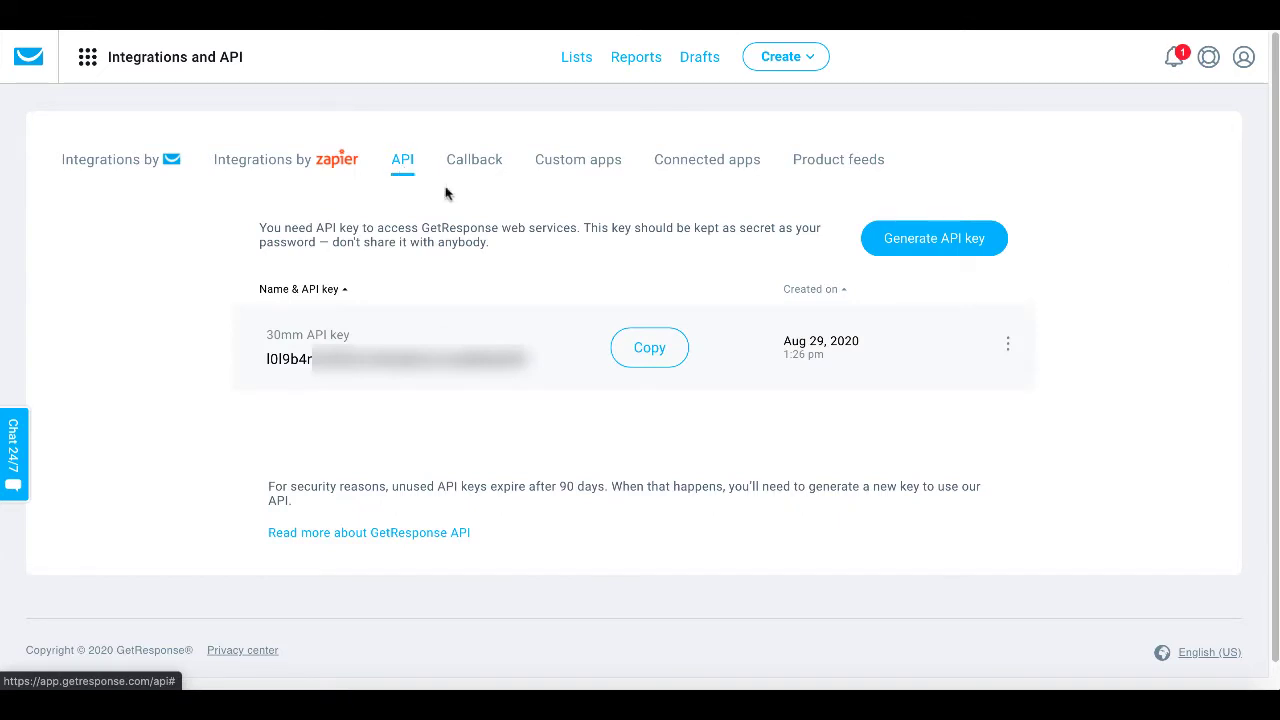
pyautogui.click(931, 241)
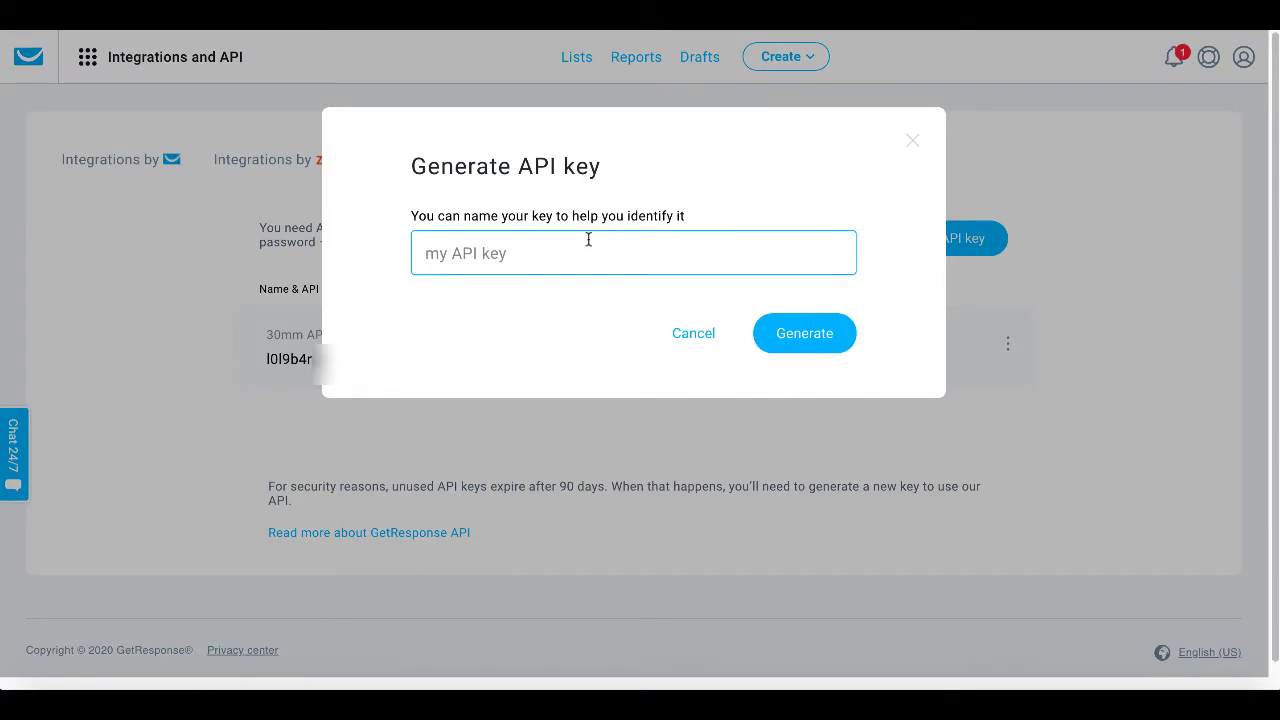
pyautogui.write('GrooveFunnels')
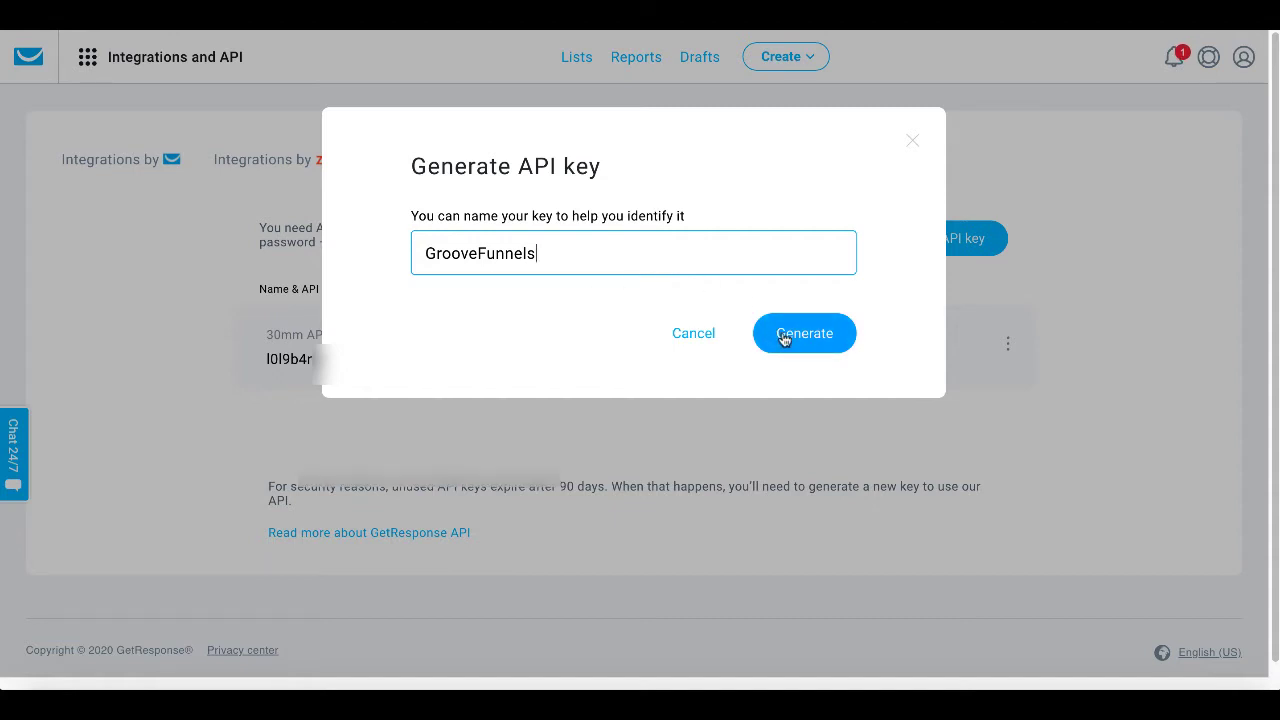
pyautogui.click(784, 337)
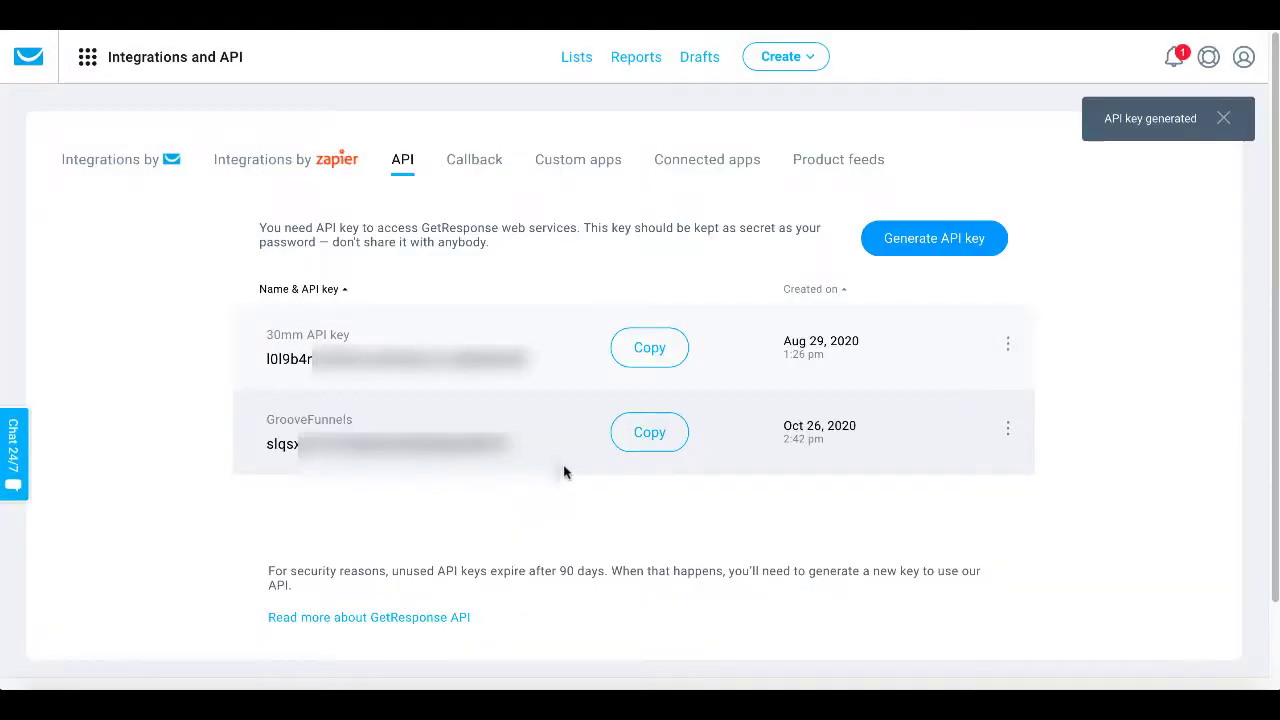
pyautogui.click(650, 445)
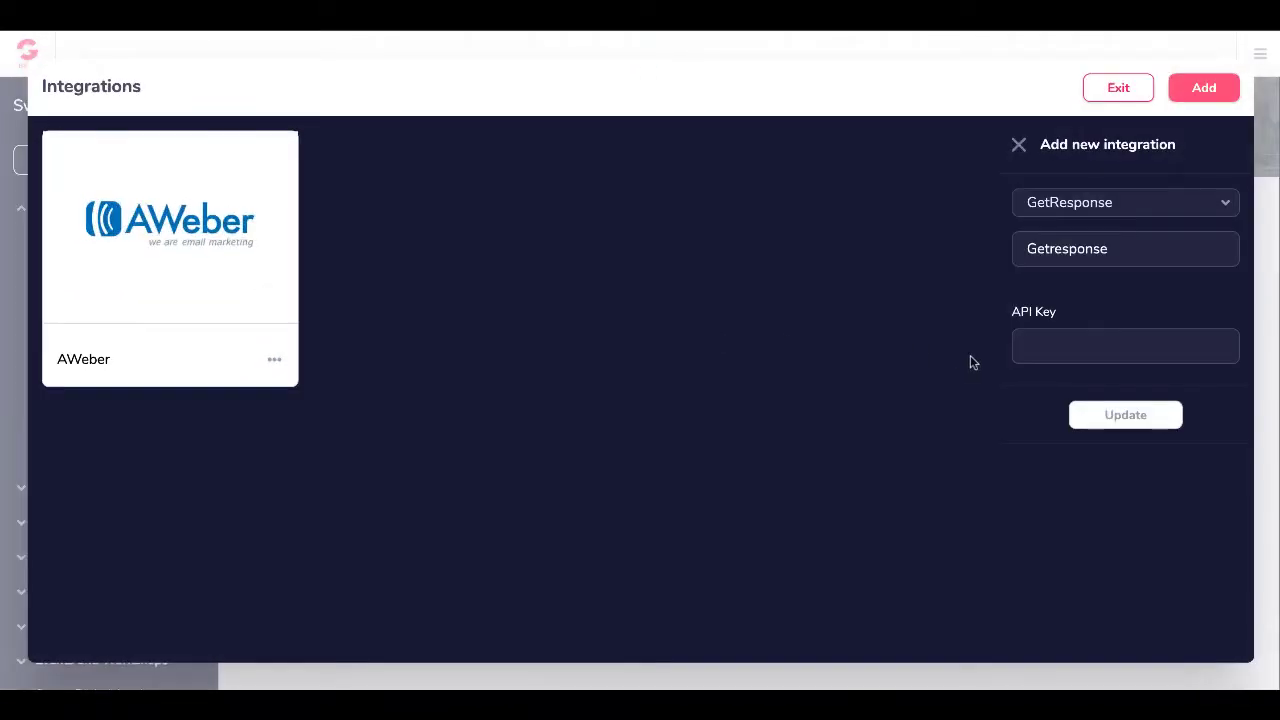
# - Paste the copied GetResponse API key into the integration form and save it
pyautogui.click(1032, 343)
pyautogui.hotkey('ctrl', 'v')
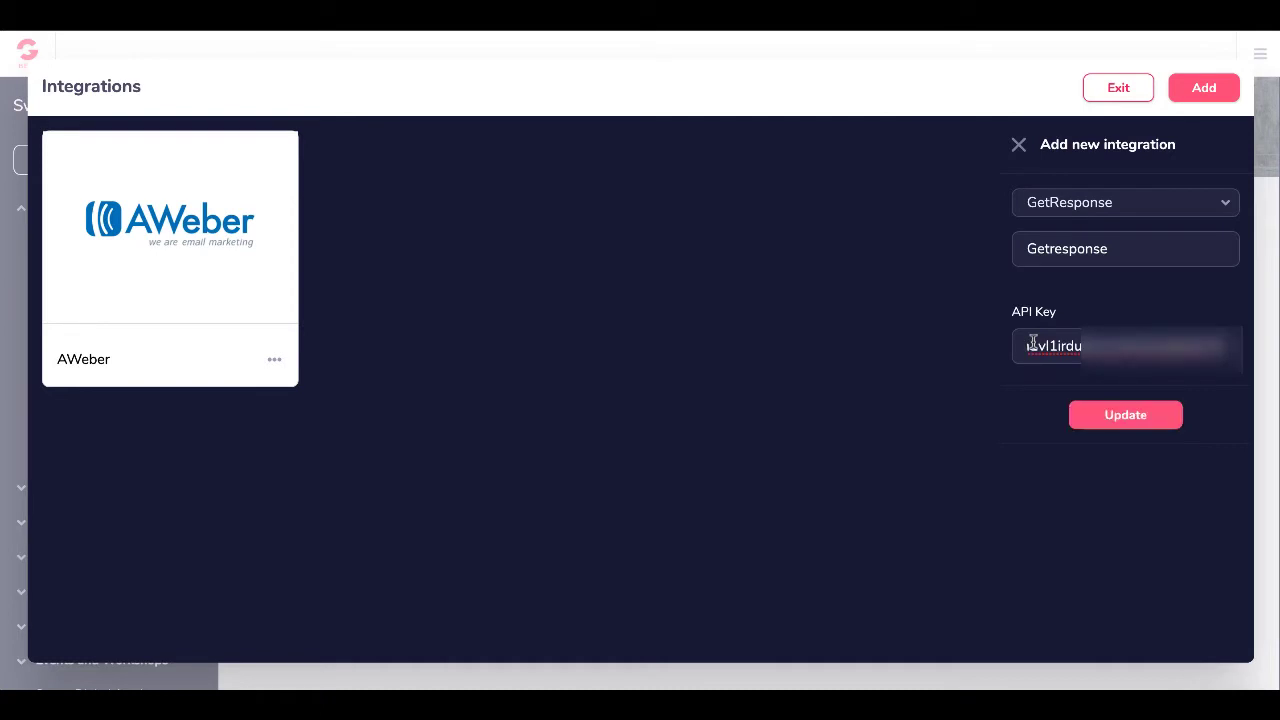
pyautogui.click(1097, 422)
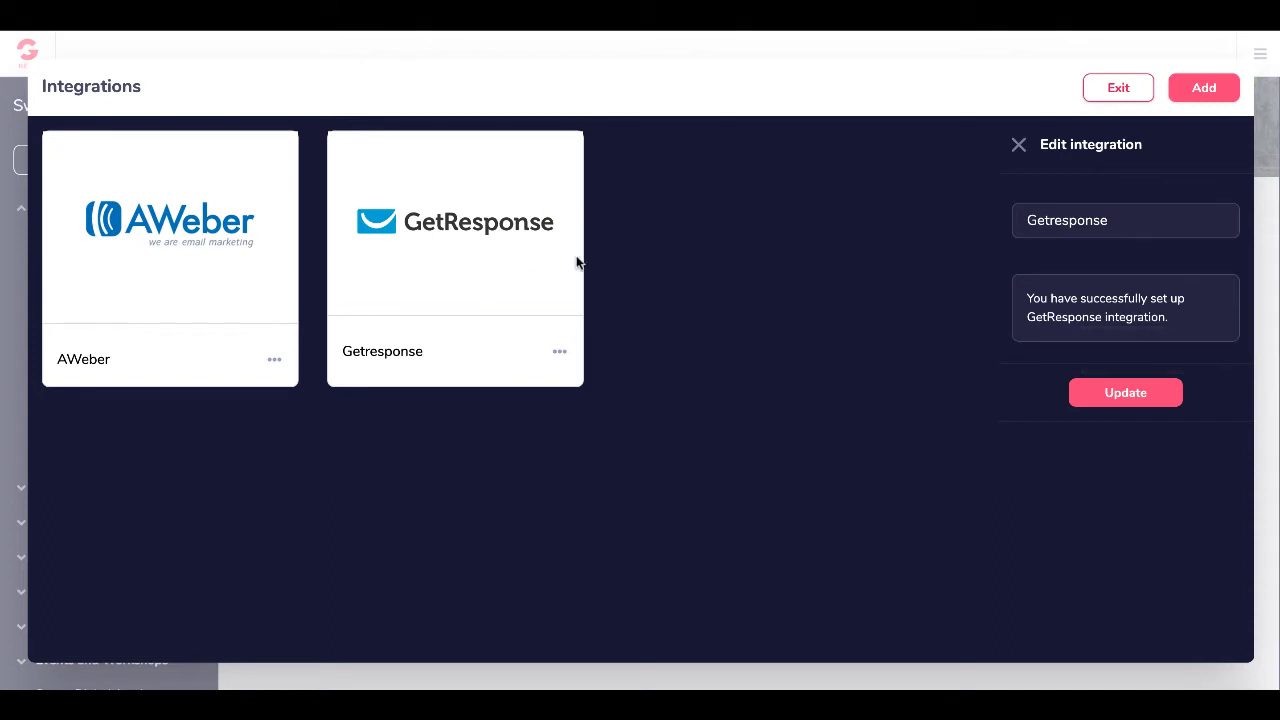
# - Open the GrooveFunnels Integrations DEMO SITE in the GroovePages editor and select the opt-in form
pyautogui.click(1119, 90)
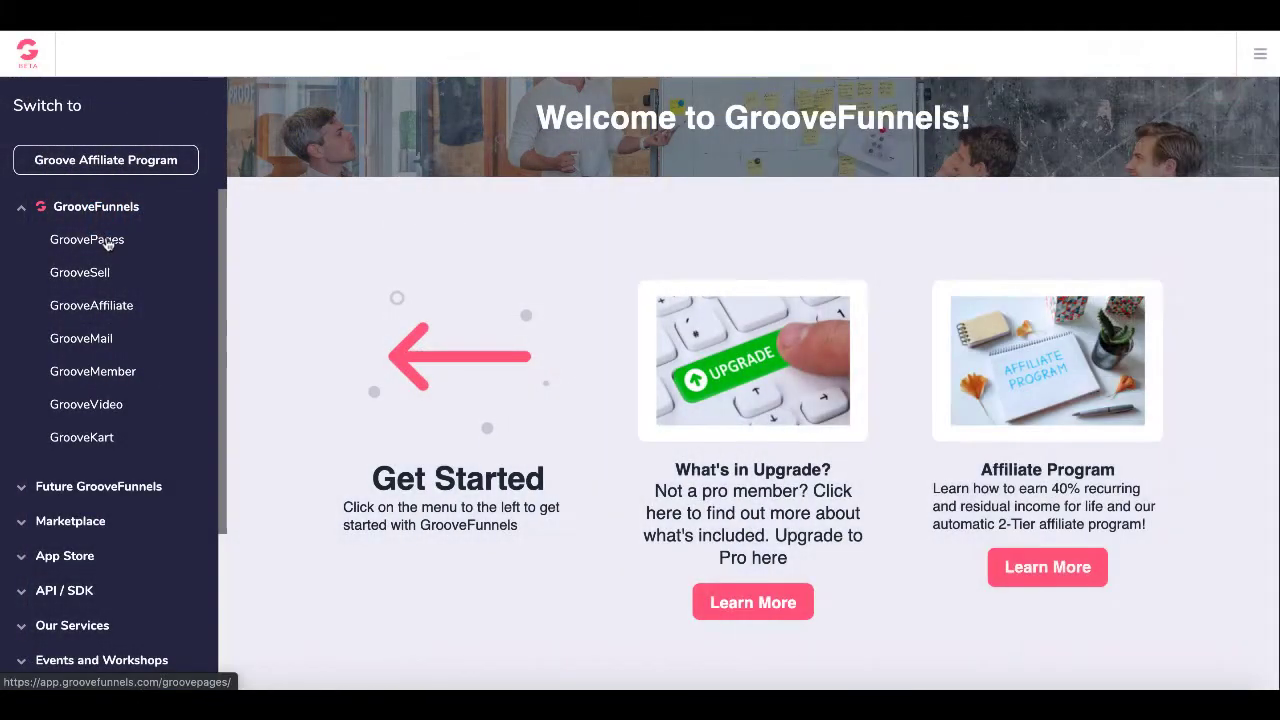
pyautogui.click(106, 241)
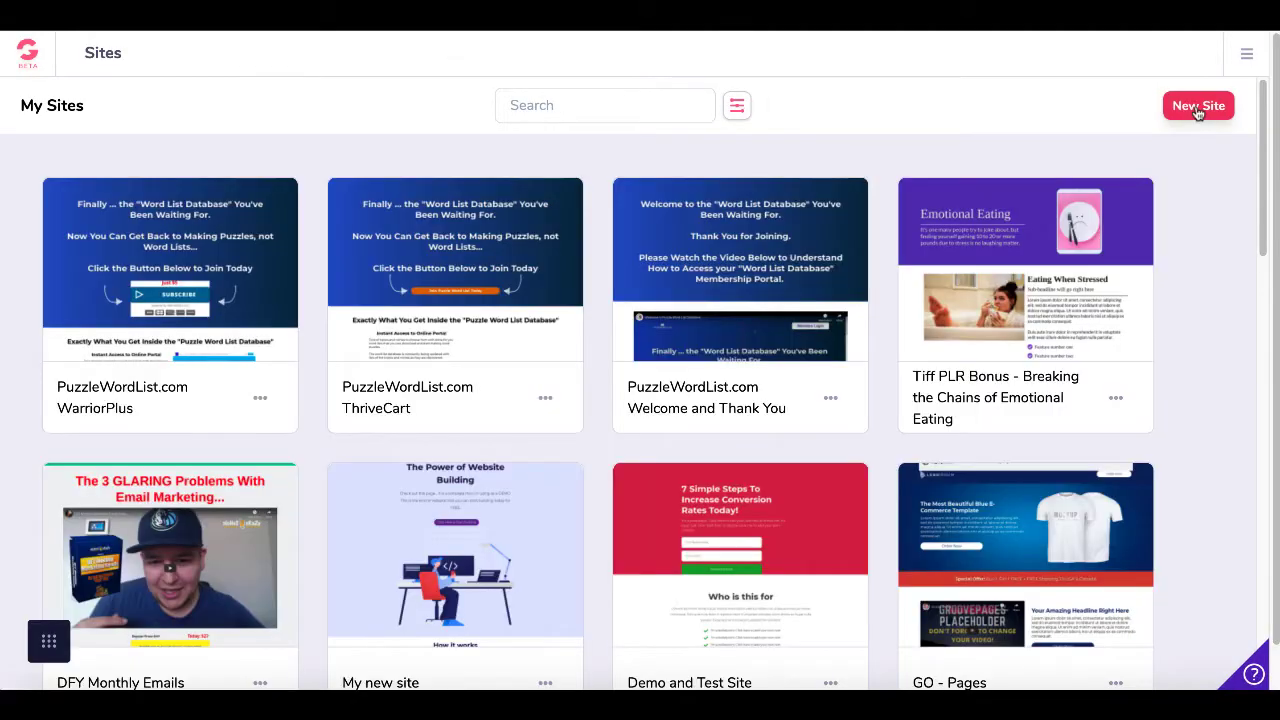
pyautogui.scroll(-15, 1186, 430)
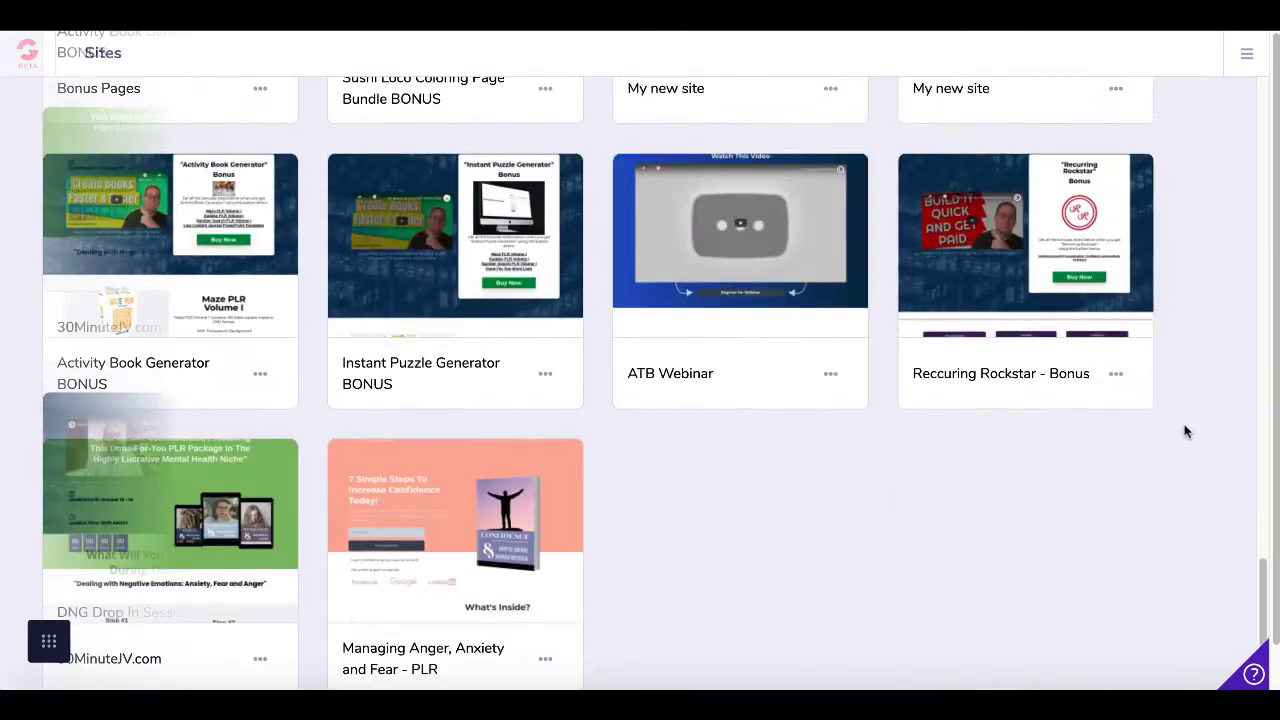
pyautogui.scroll(-3, 1186, 430)
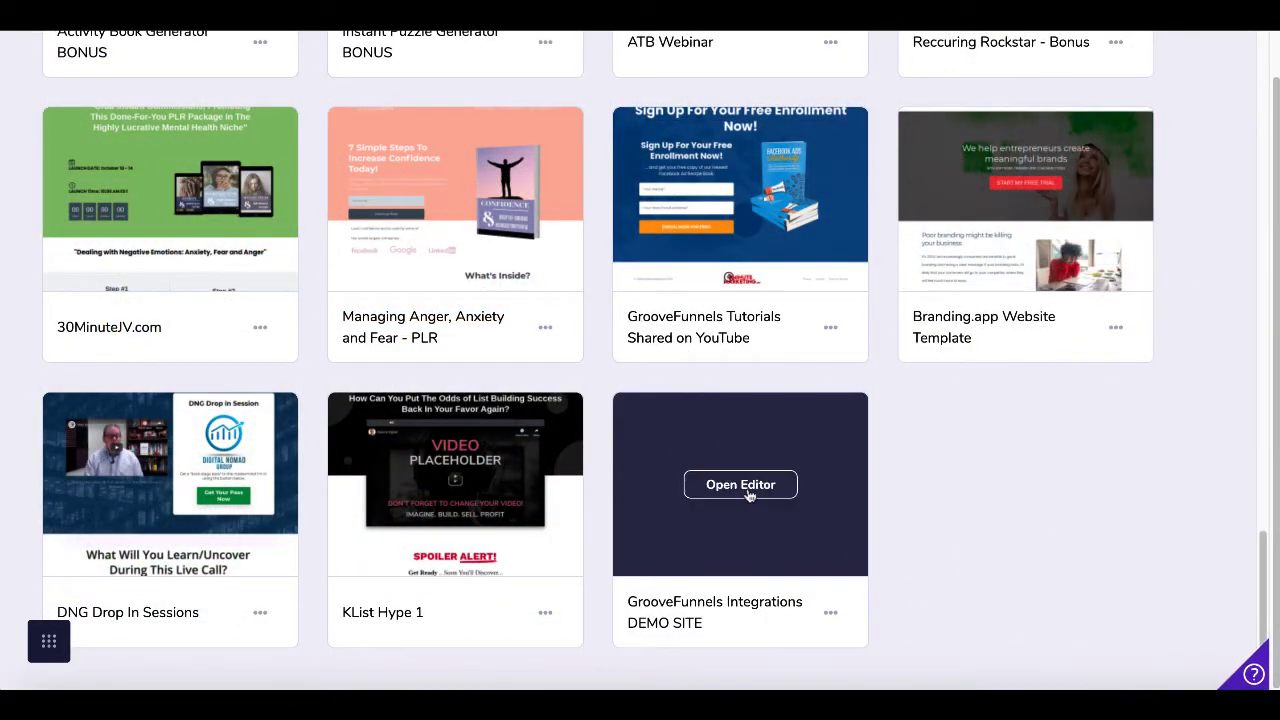
pyautogui.click(748, 490)
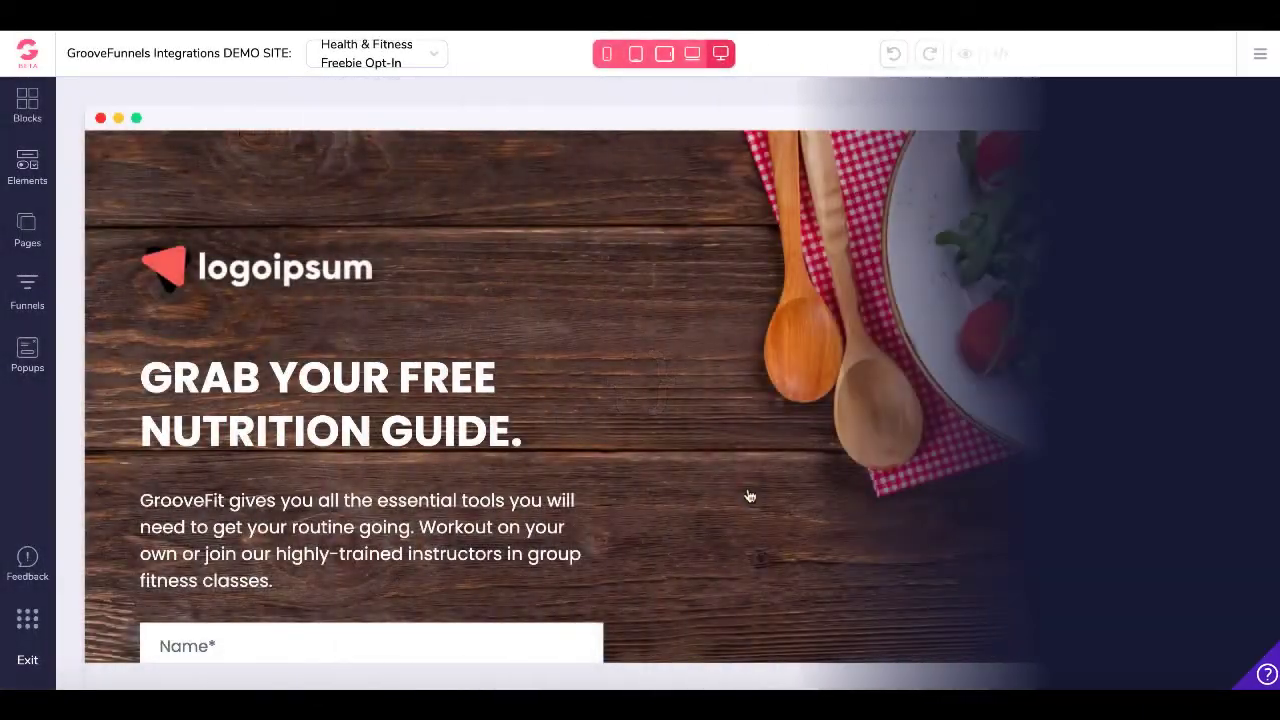
pyautogui.scroll(-5, 749, 495)
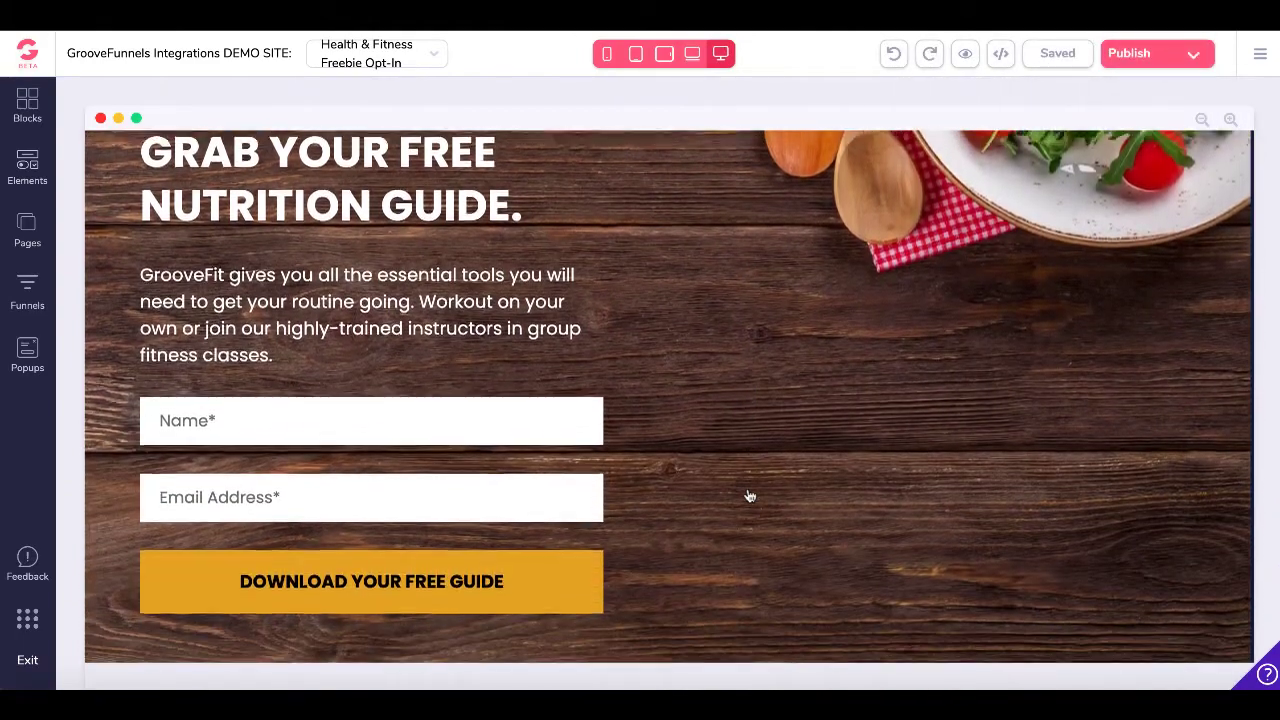
pyautogui.click(459, 449)
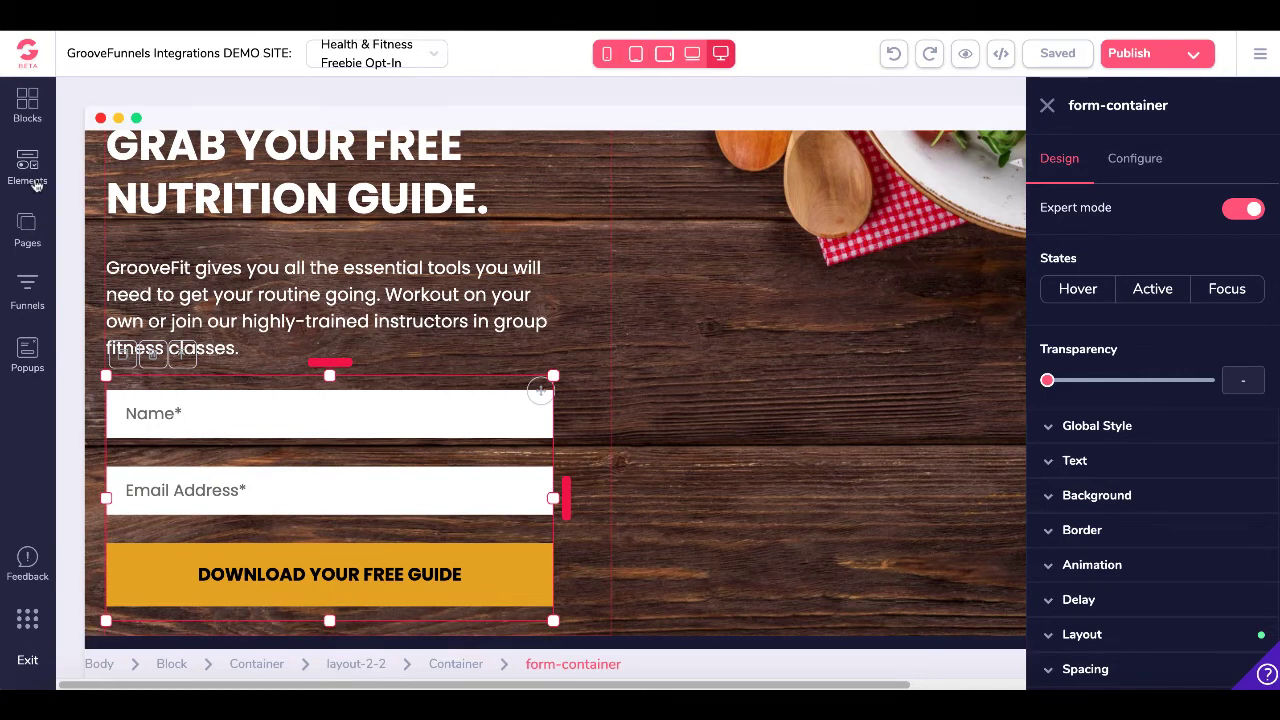
# - Set the form action to Integration with Getresponse, list groove_test_list, and no thank-you redirect
pyautogui.click(1148, 163)
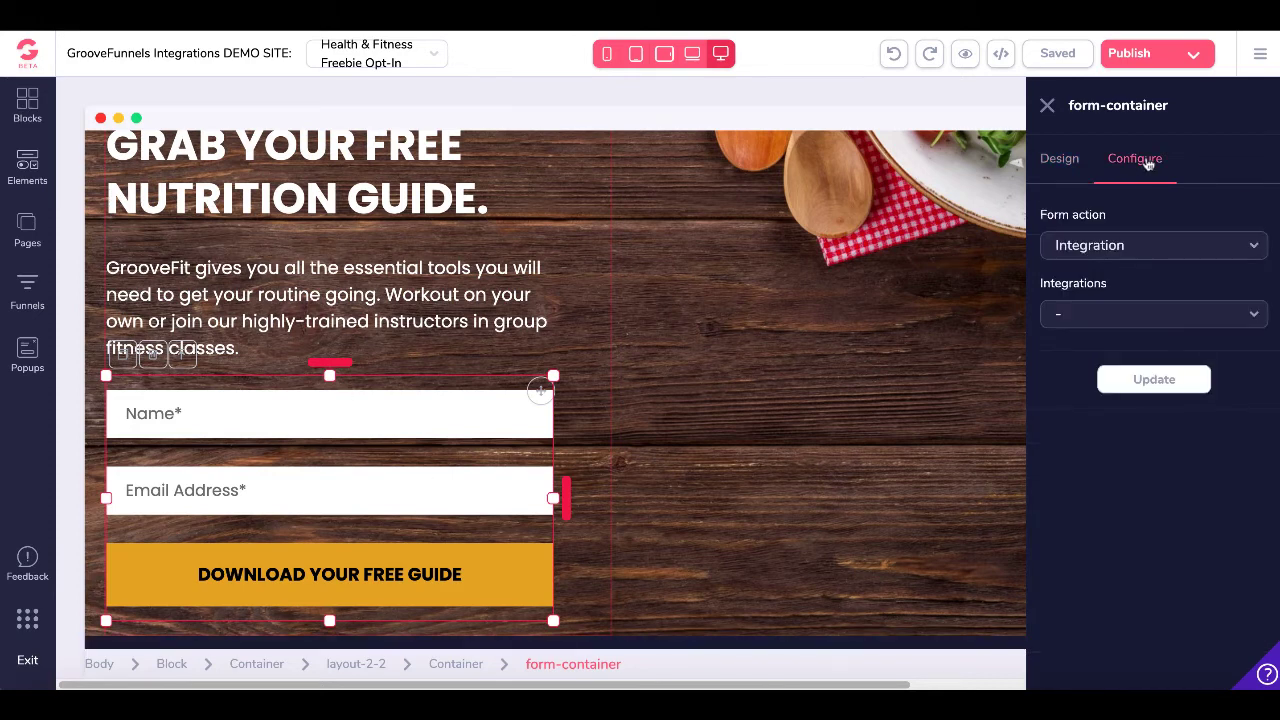
pyautogui.click(1152, 249)
pyautogui.click(1137, 313)
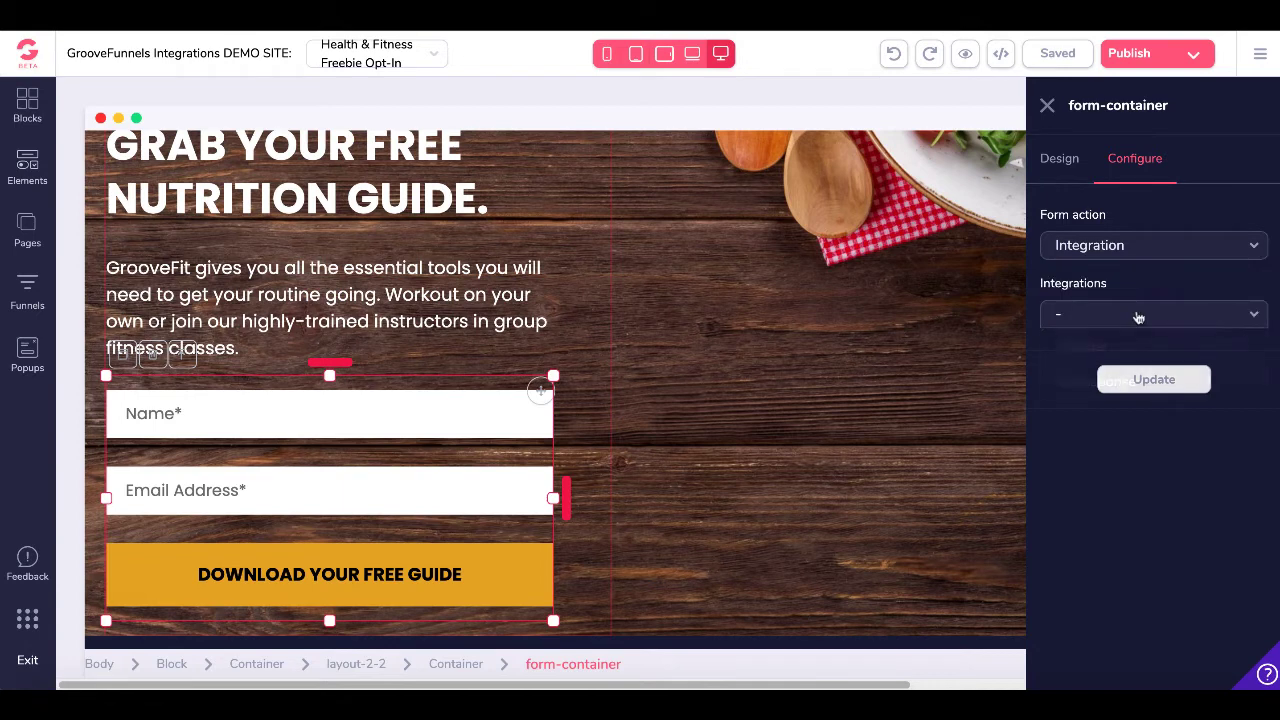
pyautogui.click(1137, 314)
pyautogui.click(1099, 380)
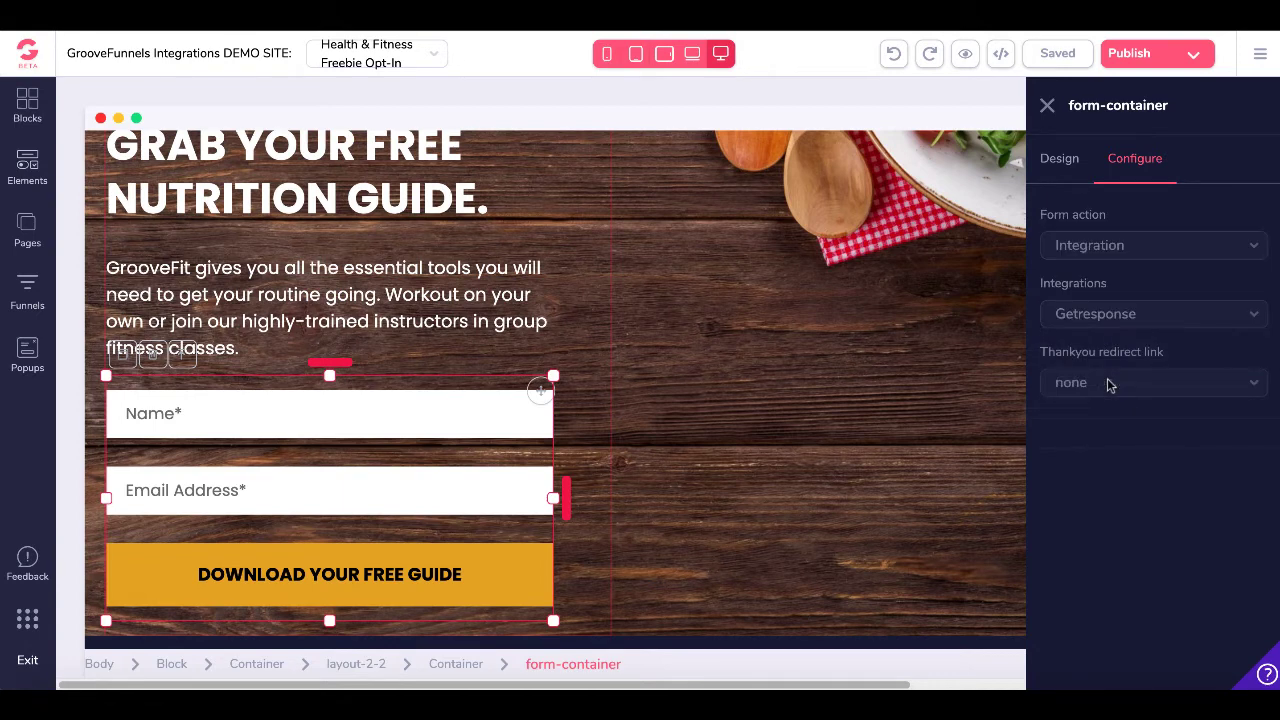
pyautogui.click(1110, 383)
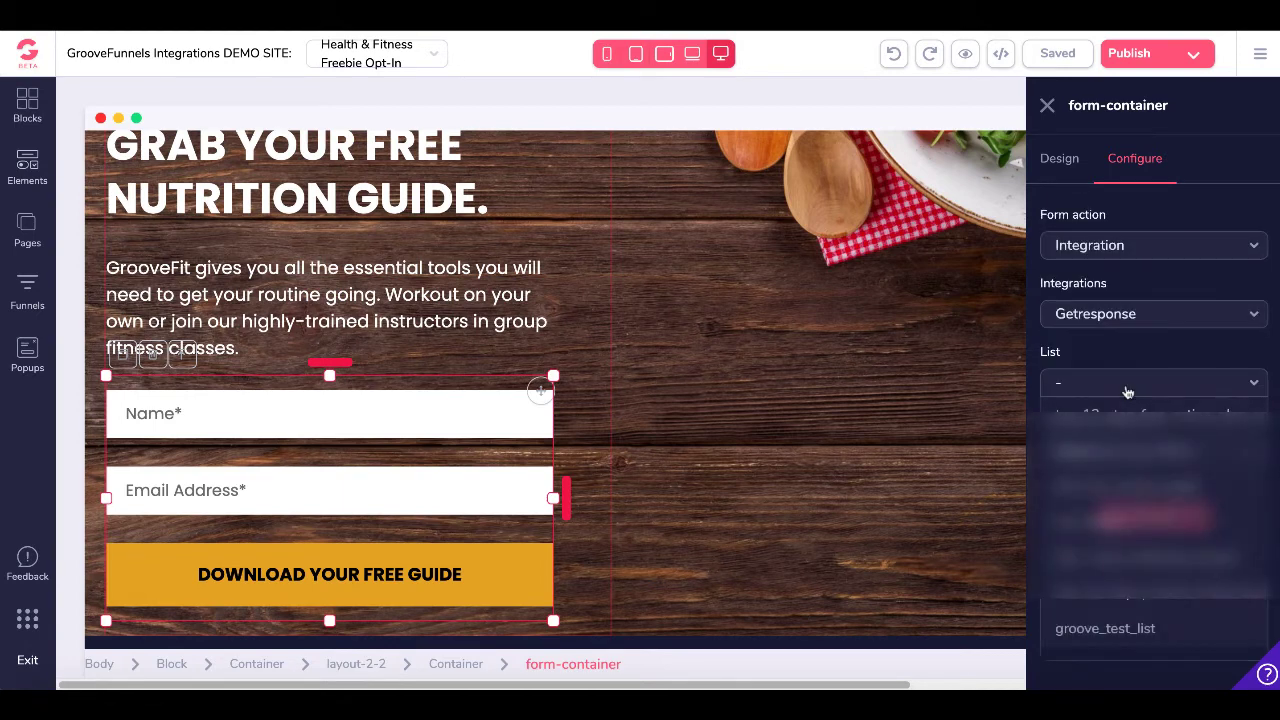
pyautogui.click(1106, 628)
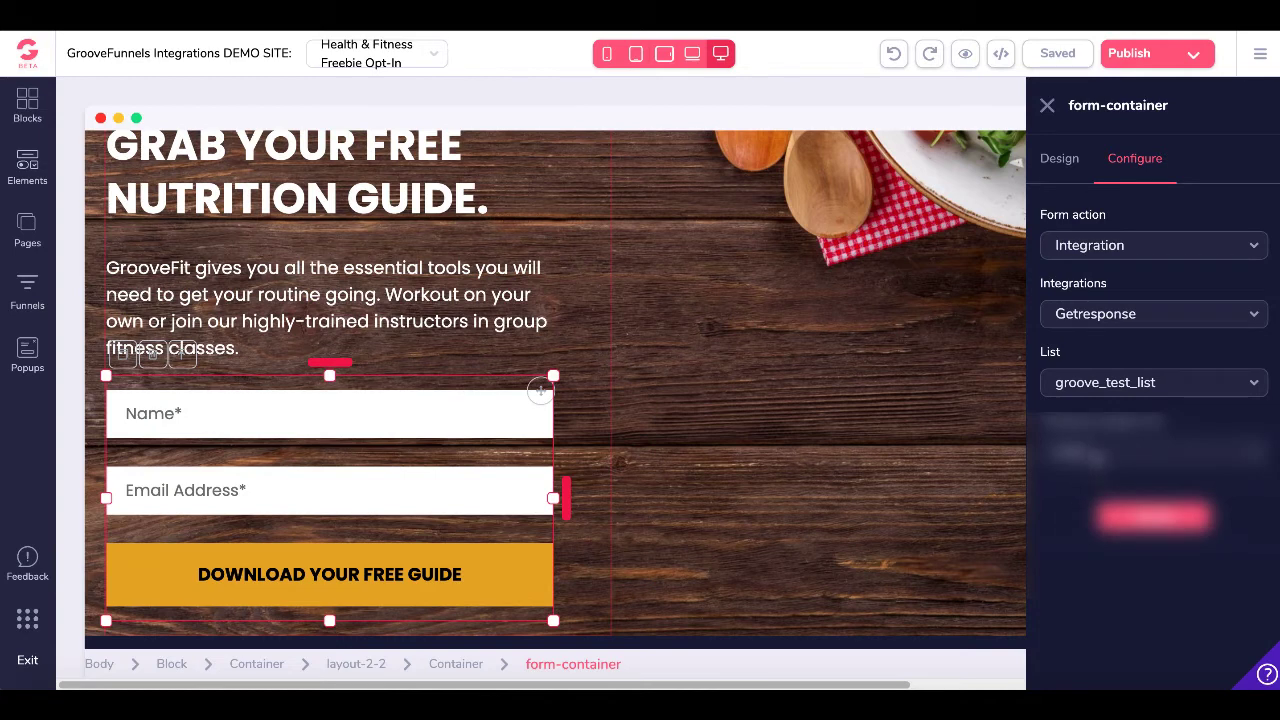
pyautogui.click(1096, 453)
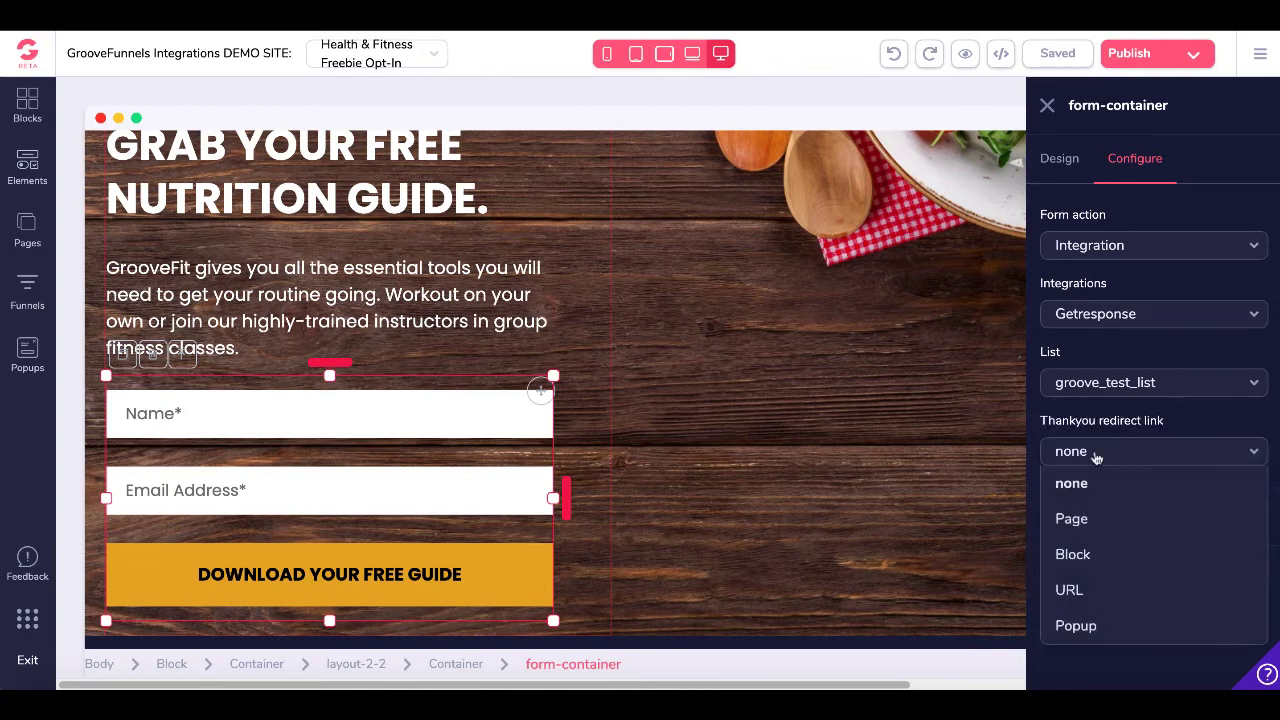
pyautogui.click(1096, 455)
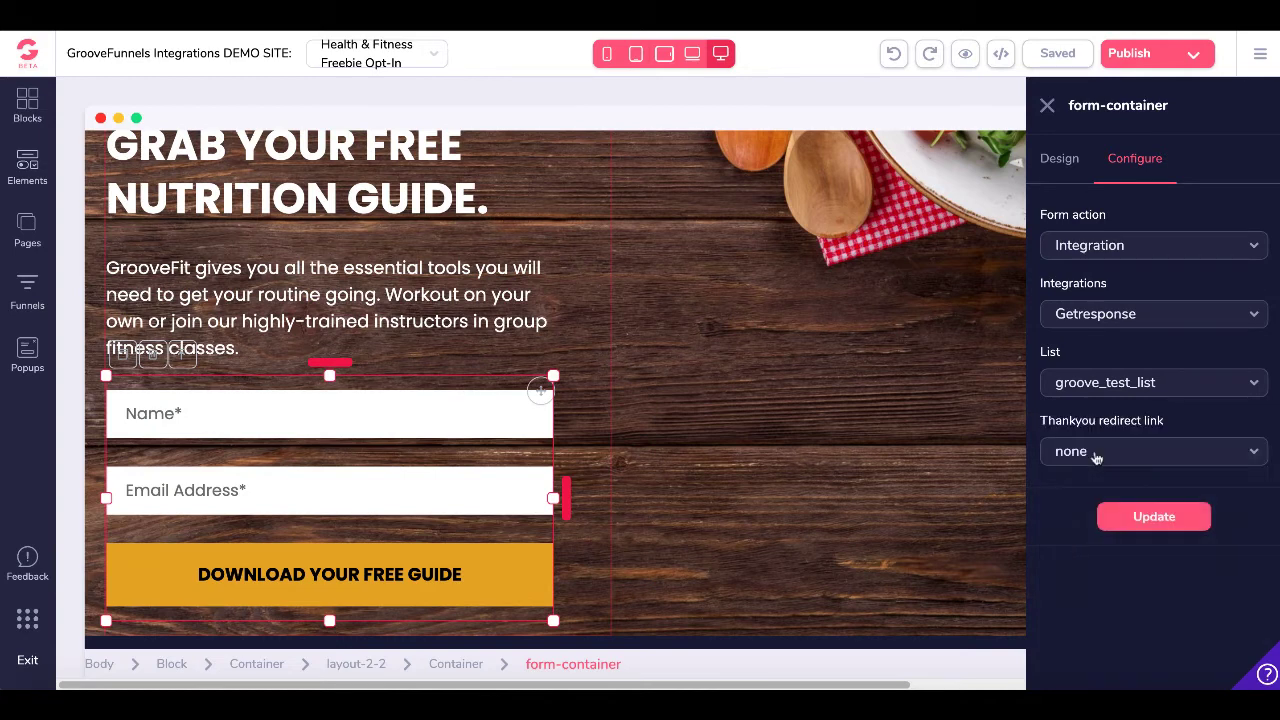
# - Save the form settings and publish the page on the 'getresponse' GroovePages subdomain
pyautogui.click(1148, 522)
pyautogui.click(1195, 58)
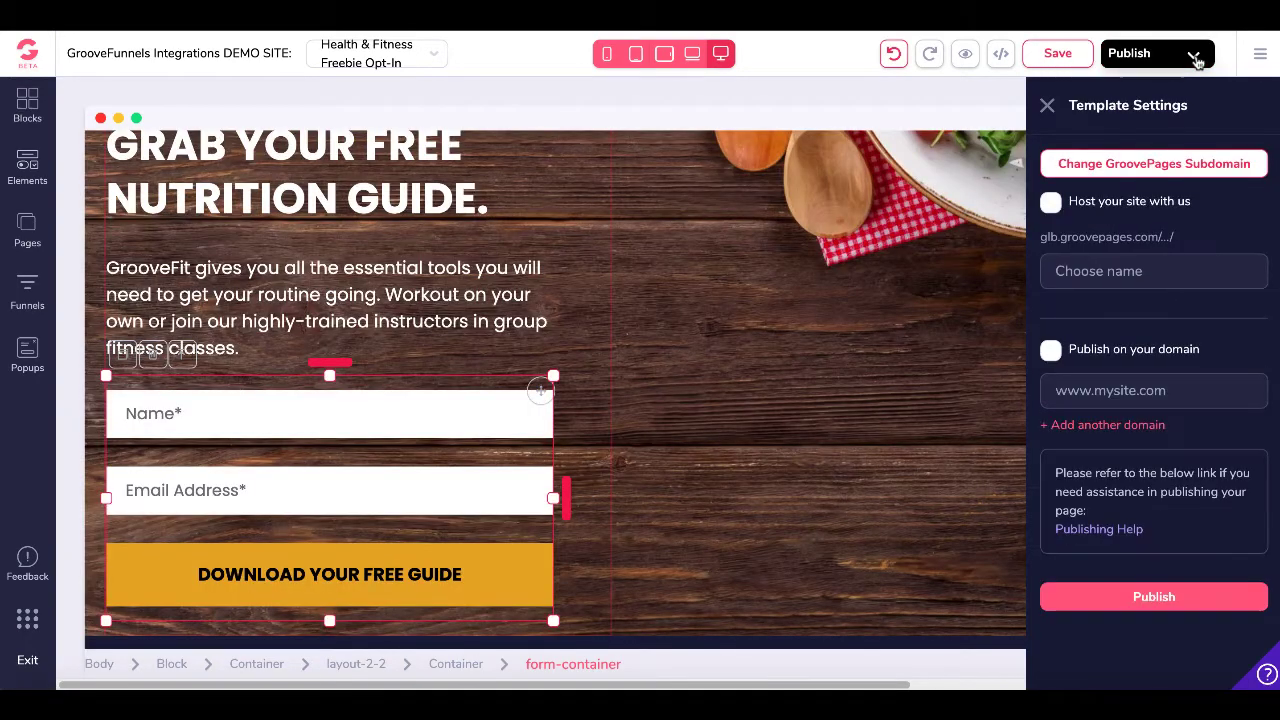
pyautogui.click(1050, 202)
pyautogui.click(1070, 268)
pyautogui.write('getresponse')
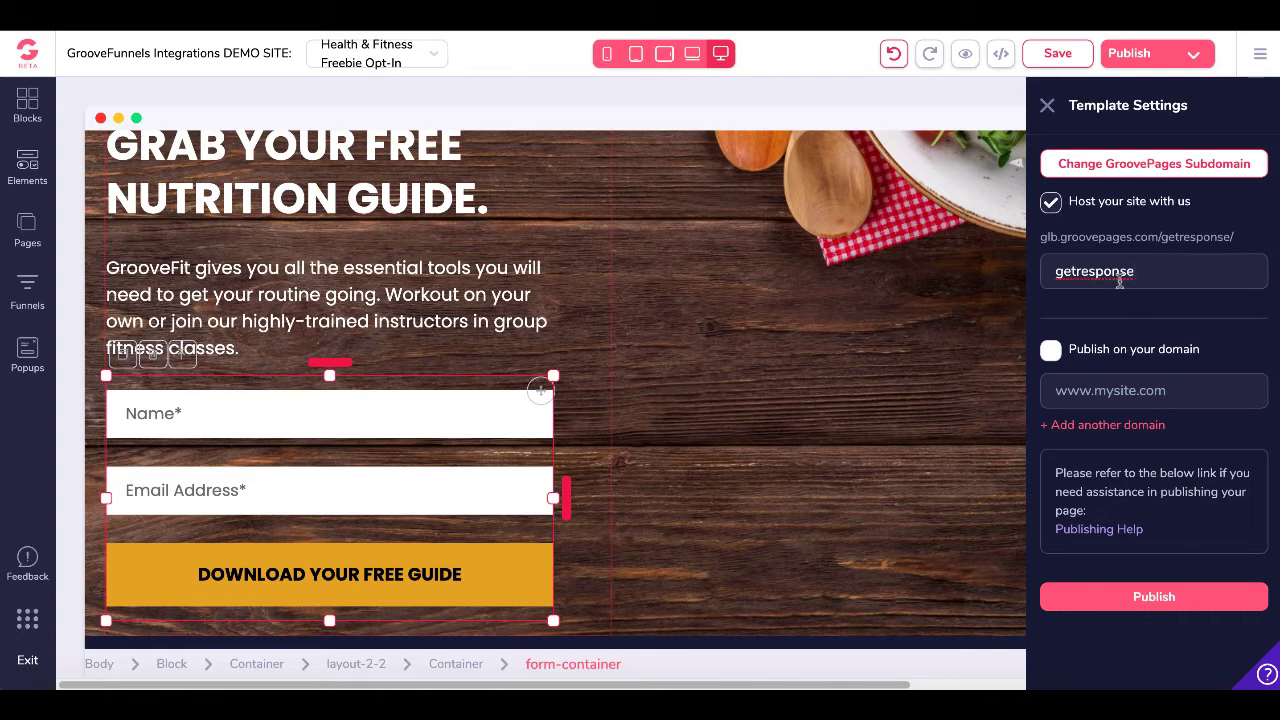
pyautogui.click(1125, 597)
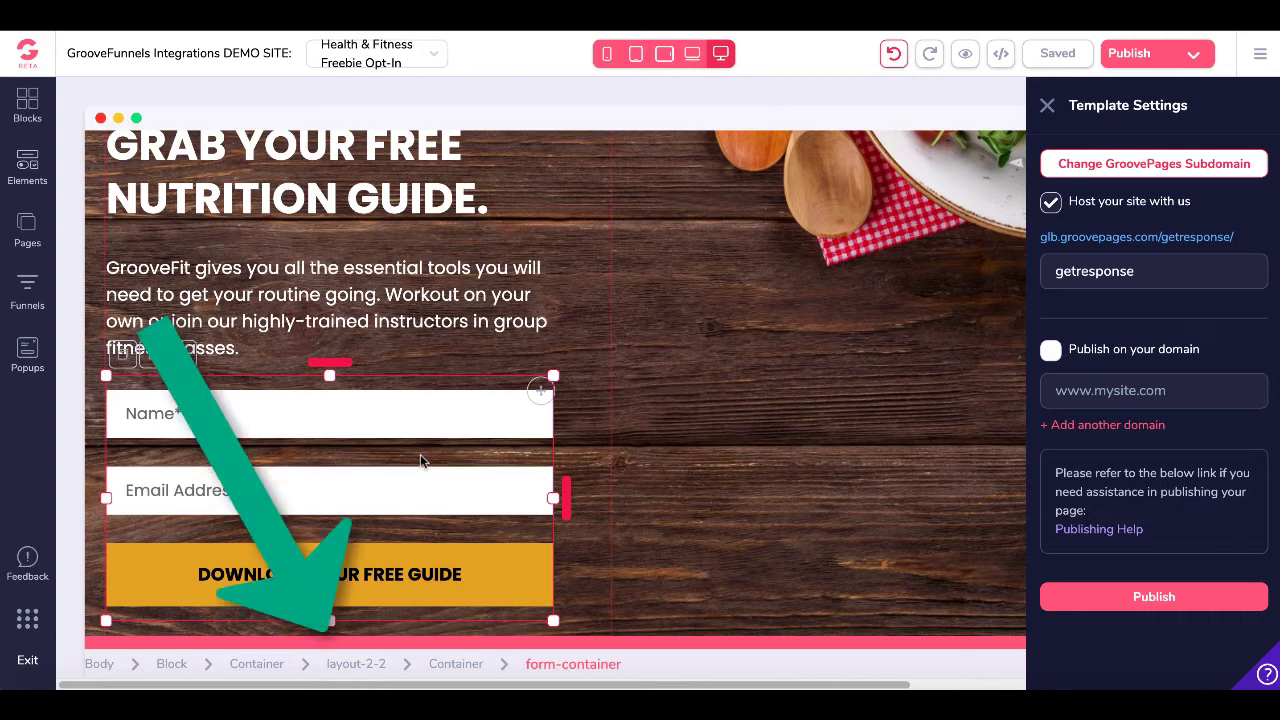
# - Give the Name input the input ID 'name'
pyautogui.click(410, 434)
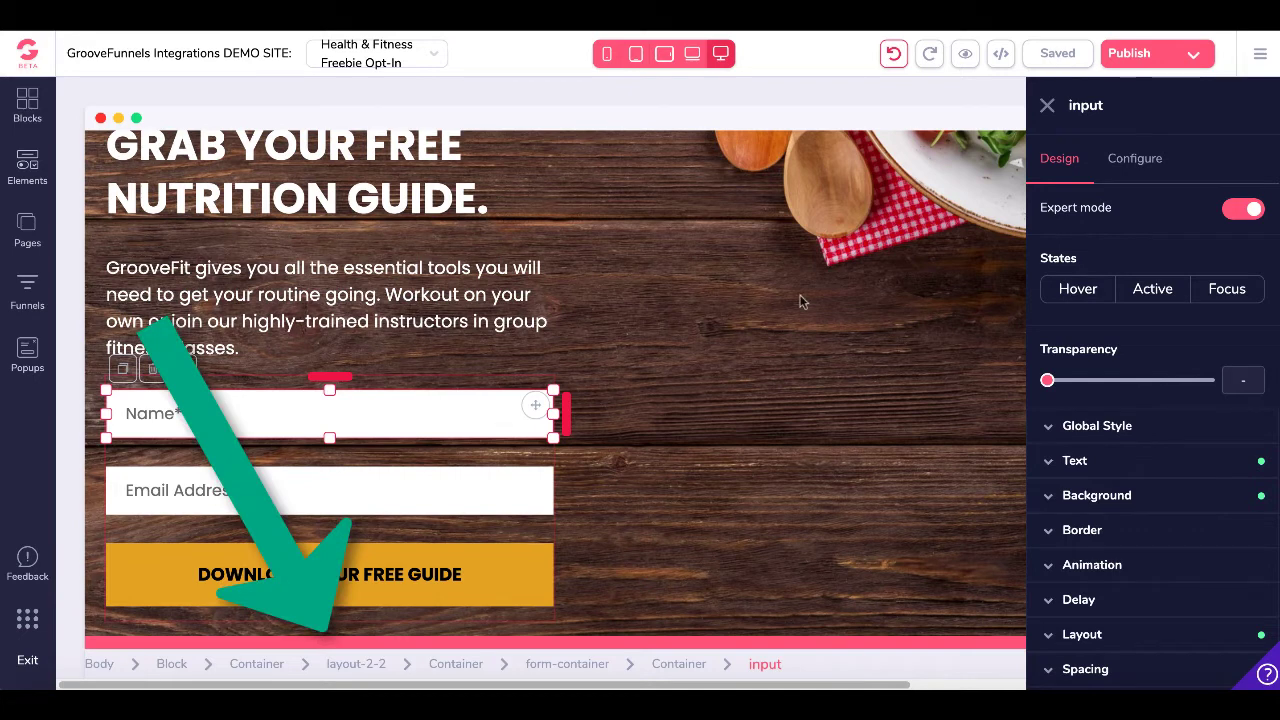
pyautogui.click(1135, 160)
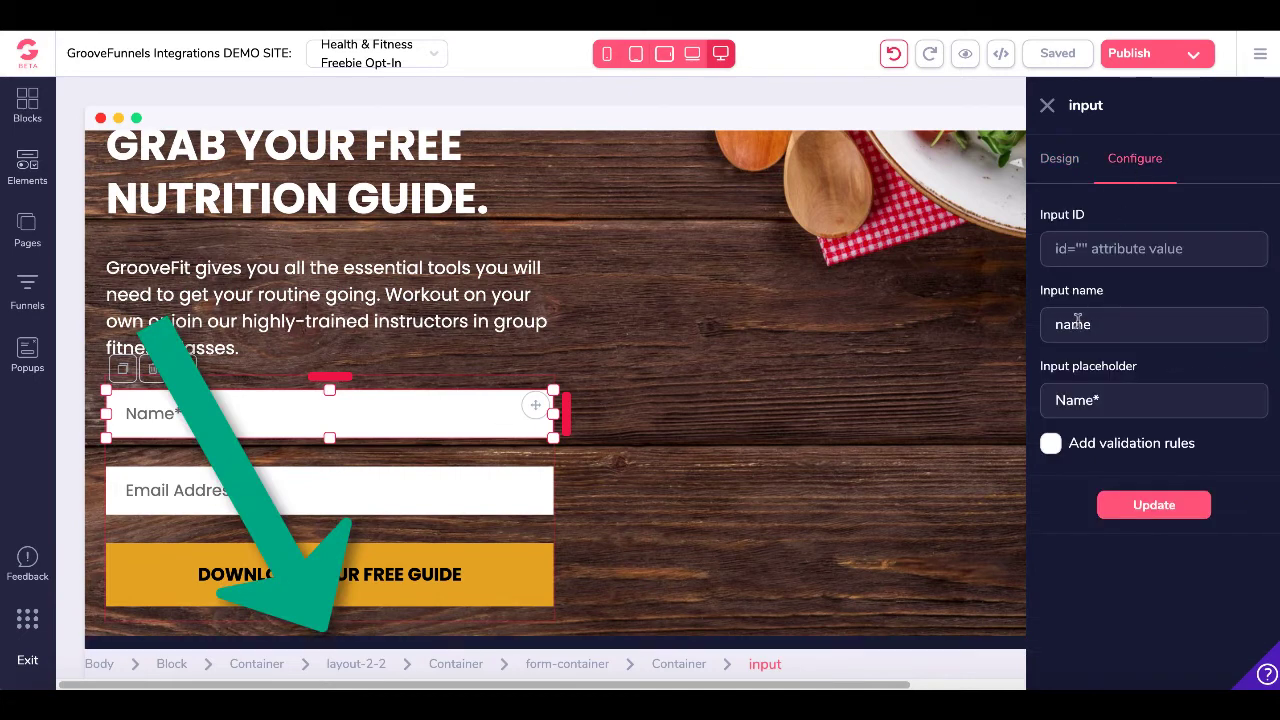
pyautogui.click(1084, 248)
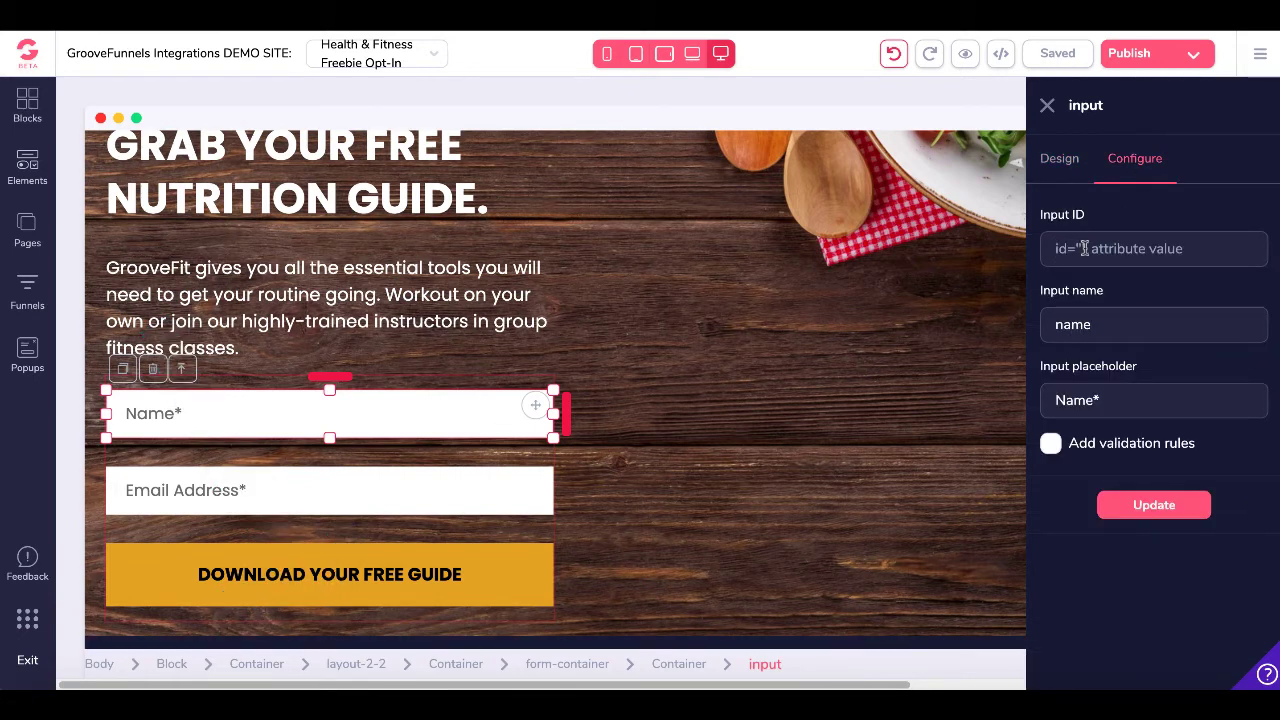
pyautogui.write('name')
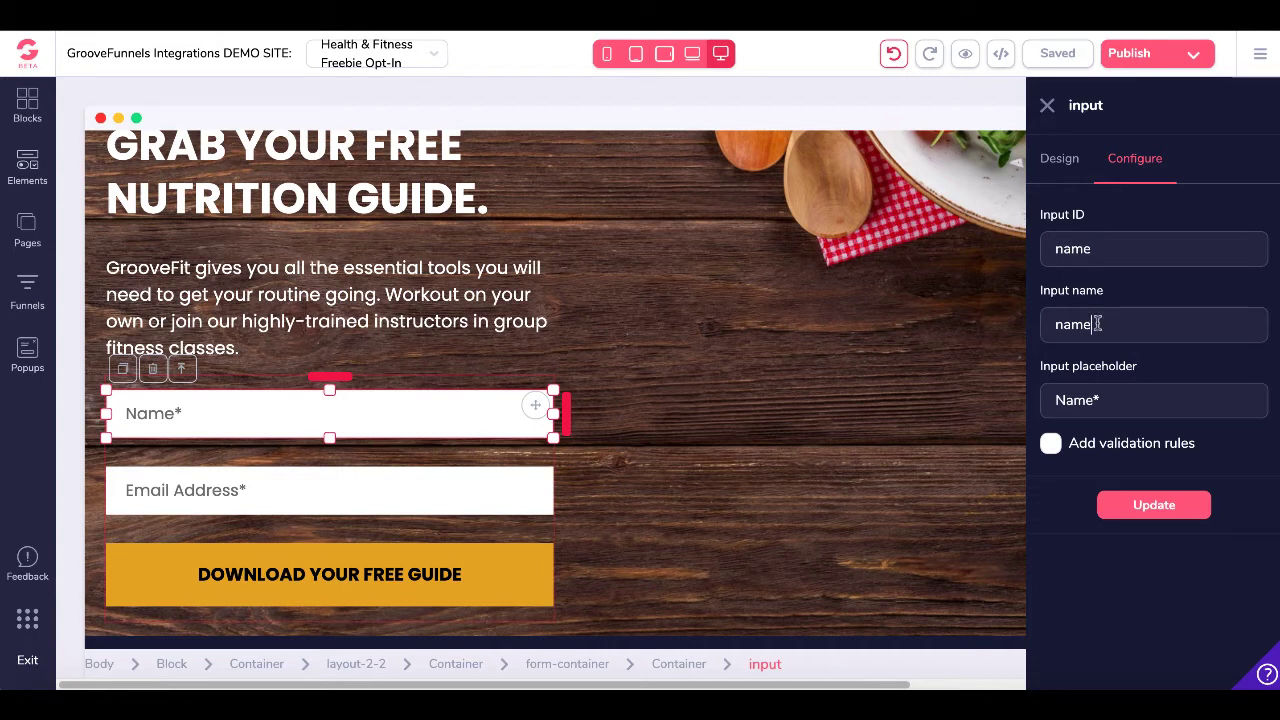
# - Give the Email Address input the input ID 'email' and save the form
pyautogui.click(414, 509)
pyautogui.click(1072, 248)
pyautogui.write('email')
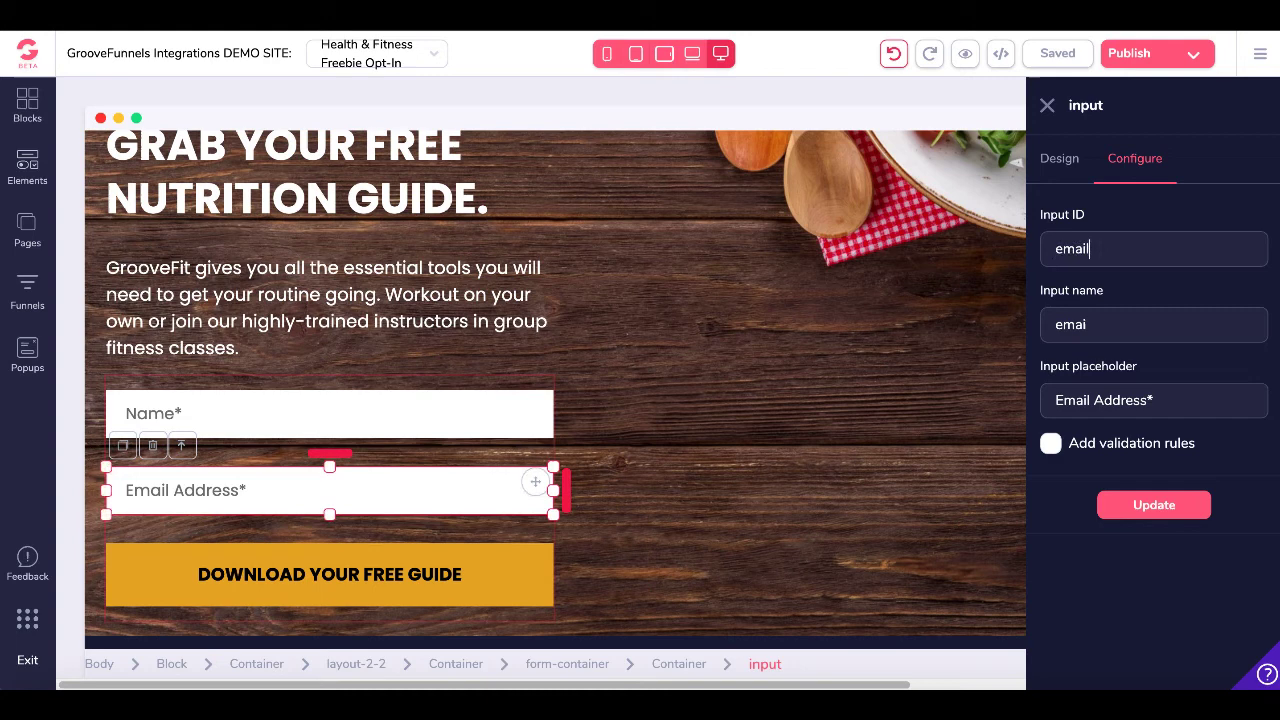
pyautogui.click(1147, 507)
pyautogui.click(1157, 55)
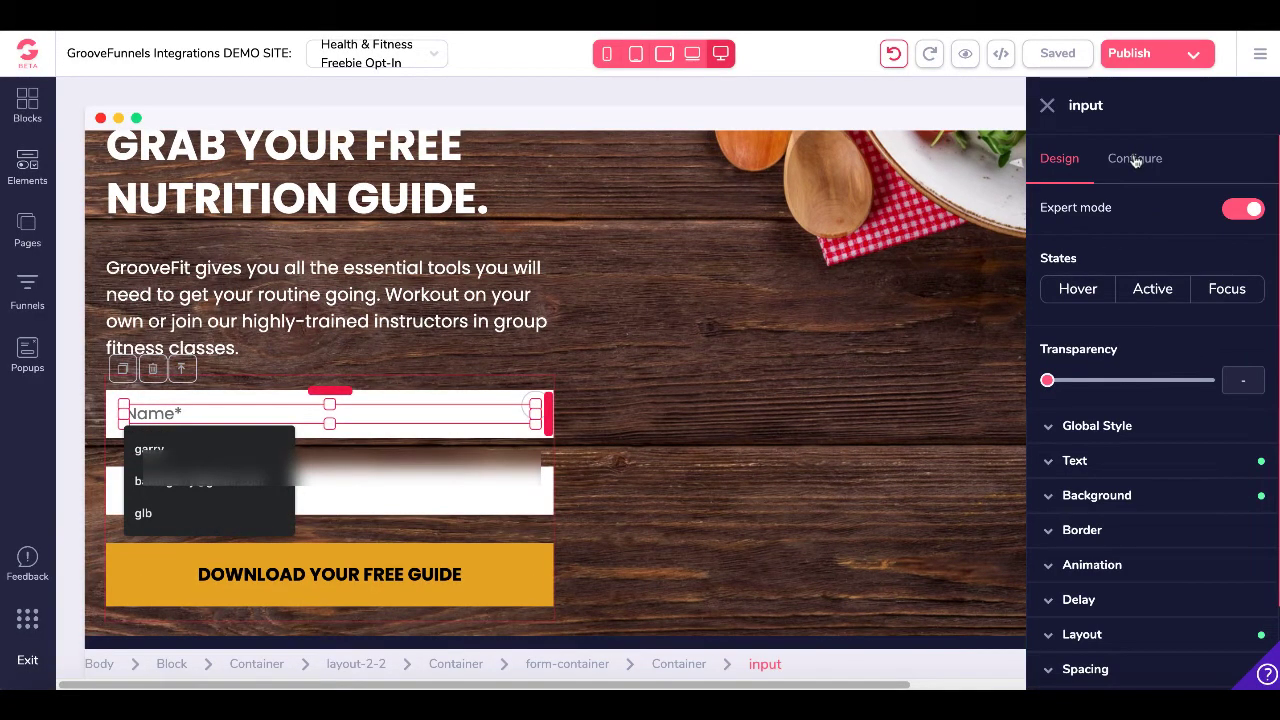
# - Set the Name input's ID to 'name' and apply it
pyautogui.click(1135, 160)
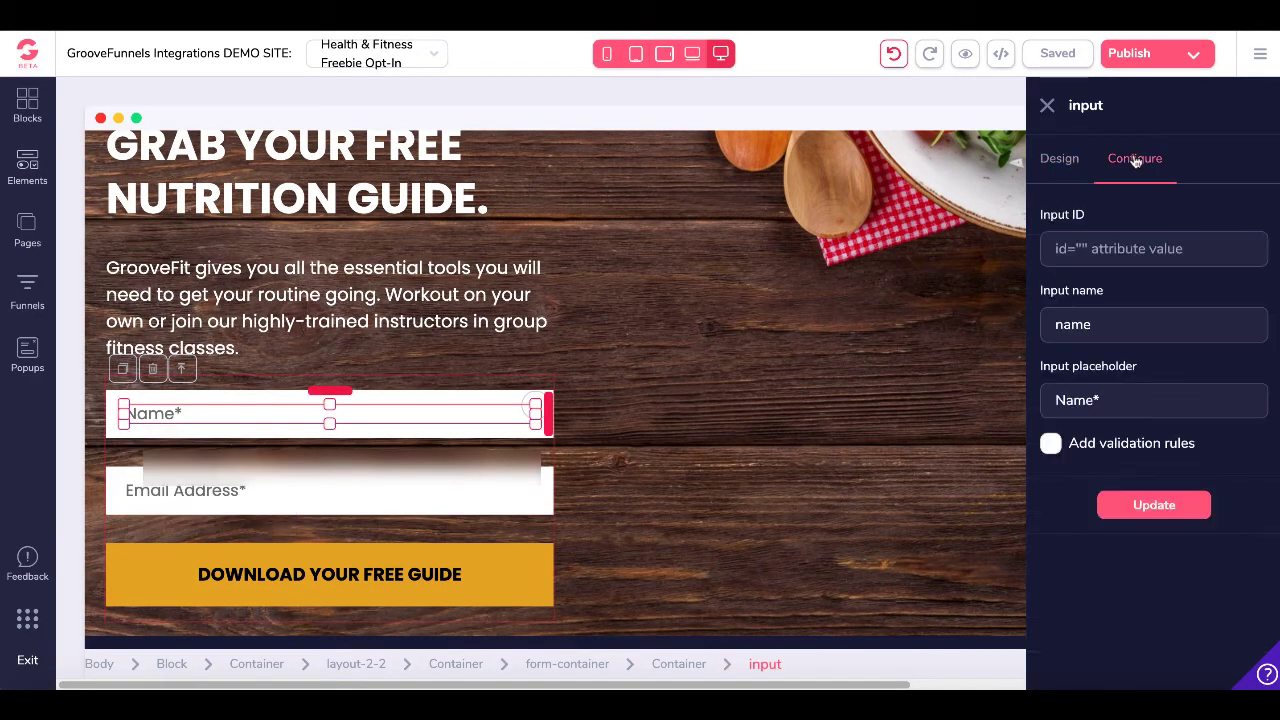
pyautogui.click(1082, 251)
pyautogui.write('name')
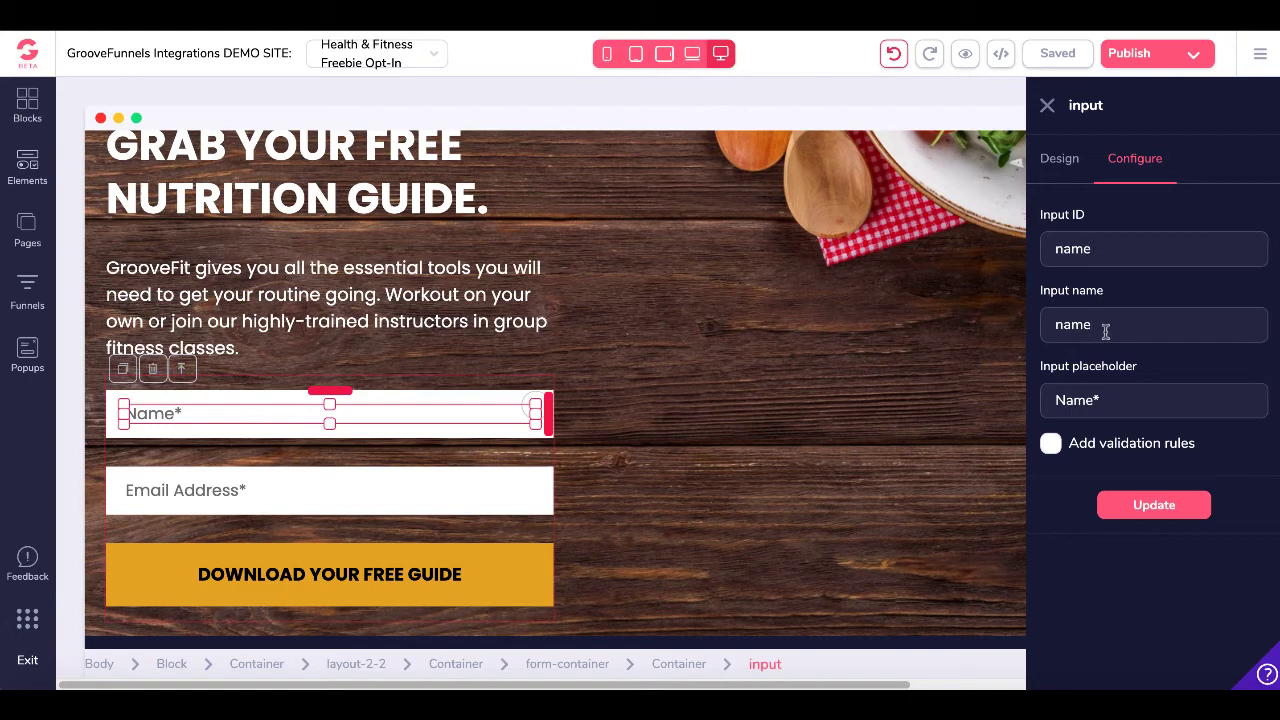
pyautogui.click(1148, 506)
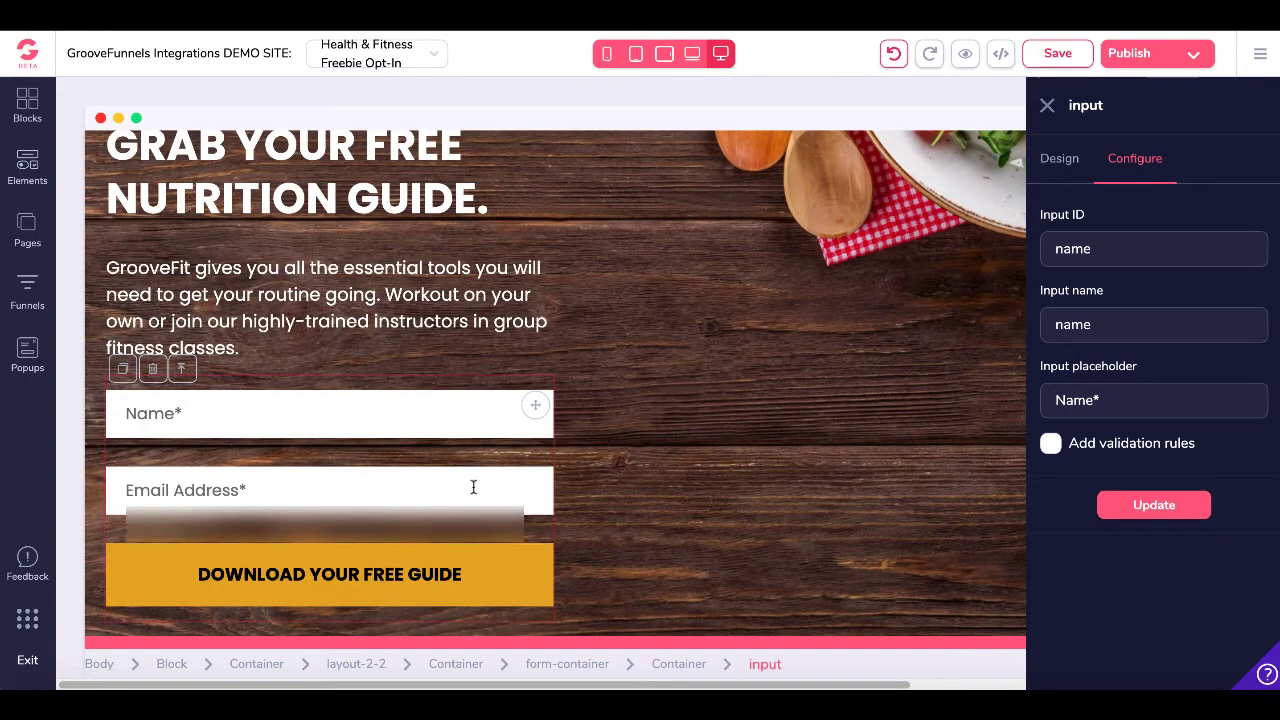
# - Correct the Email input's name from 'emai' to 'email' and republish the page
pyautogui.click(471, 486)
pyautogui.click(1143, 326)
pyautogui.press('BackSpace')
pyautogui.doubleClick(1094, 328)
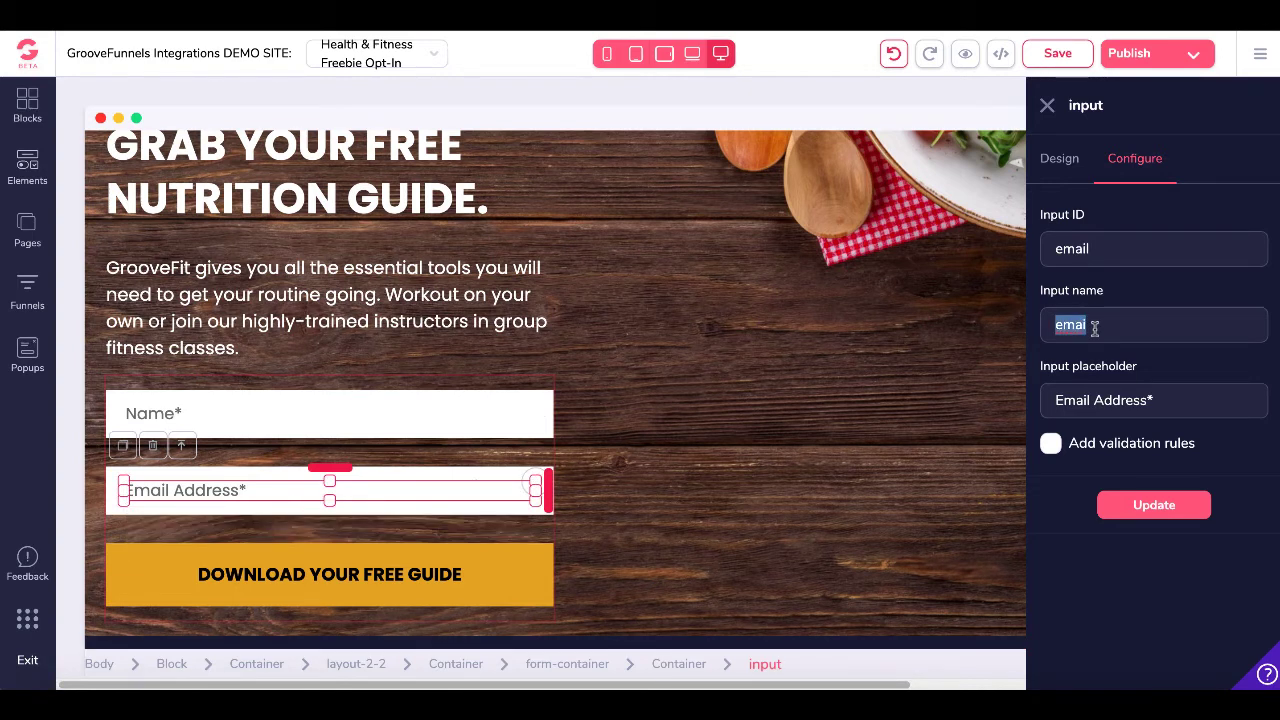
pyautogui.click(1094, 328)
pyautogui.write('l')
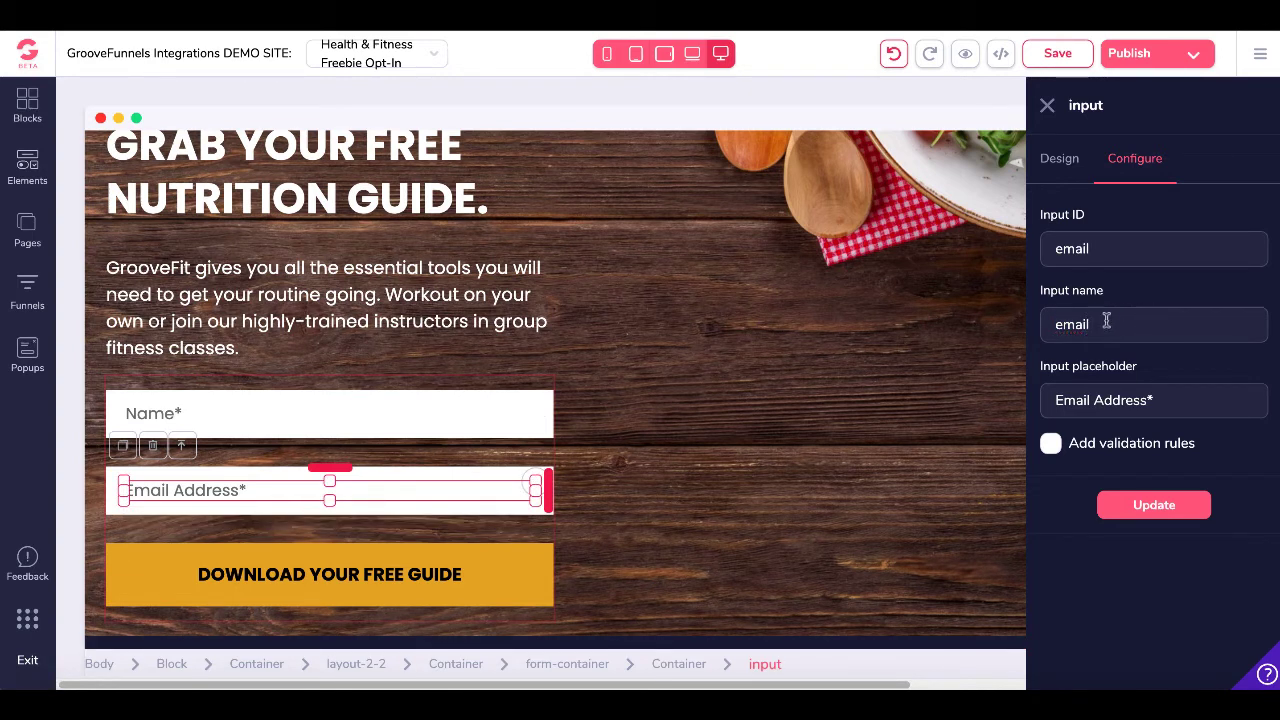
pyautogui.click(1147, 510)
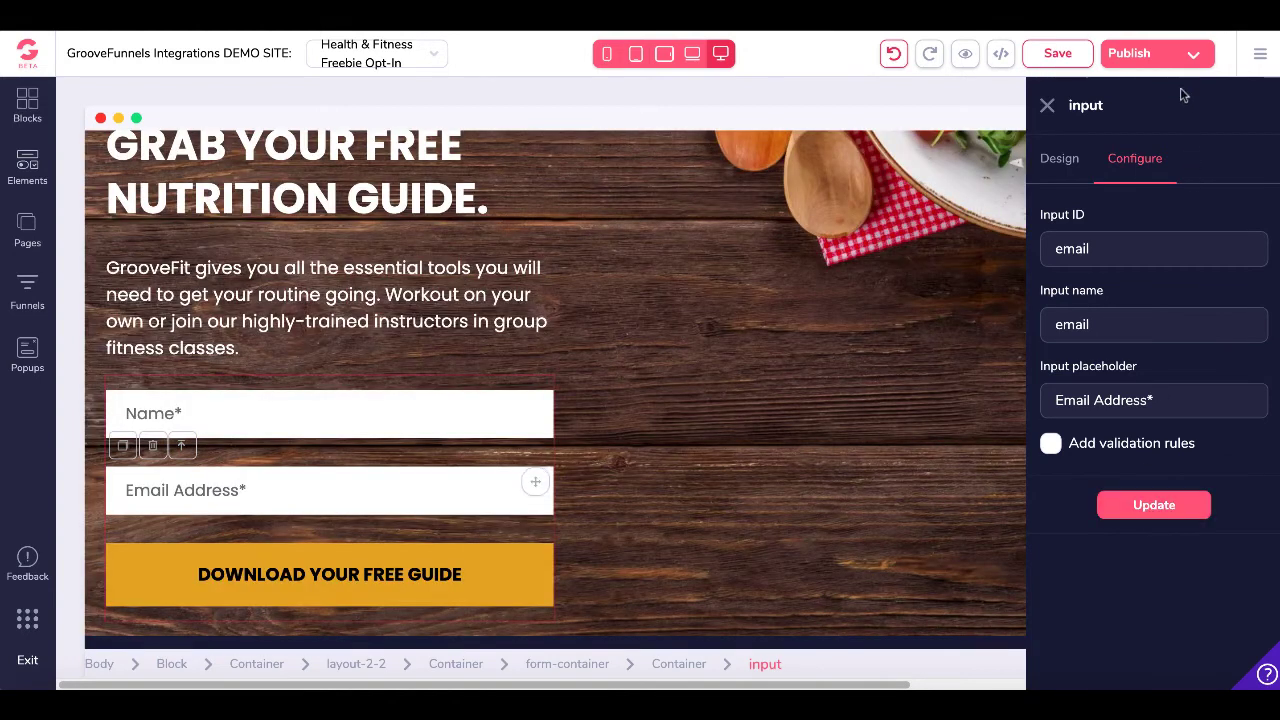
pyautogui.click(1165, 60)
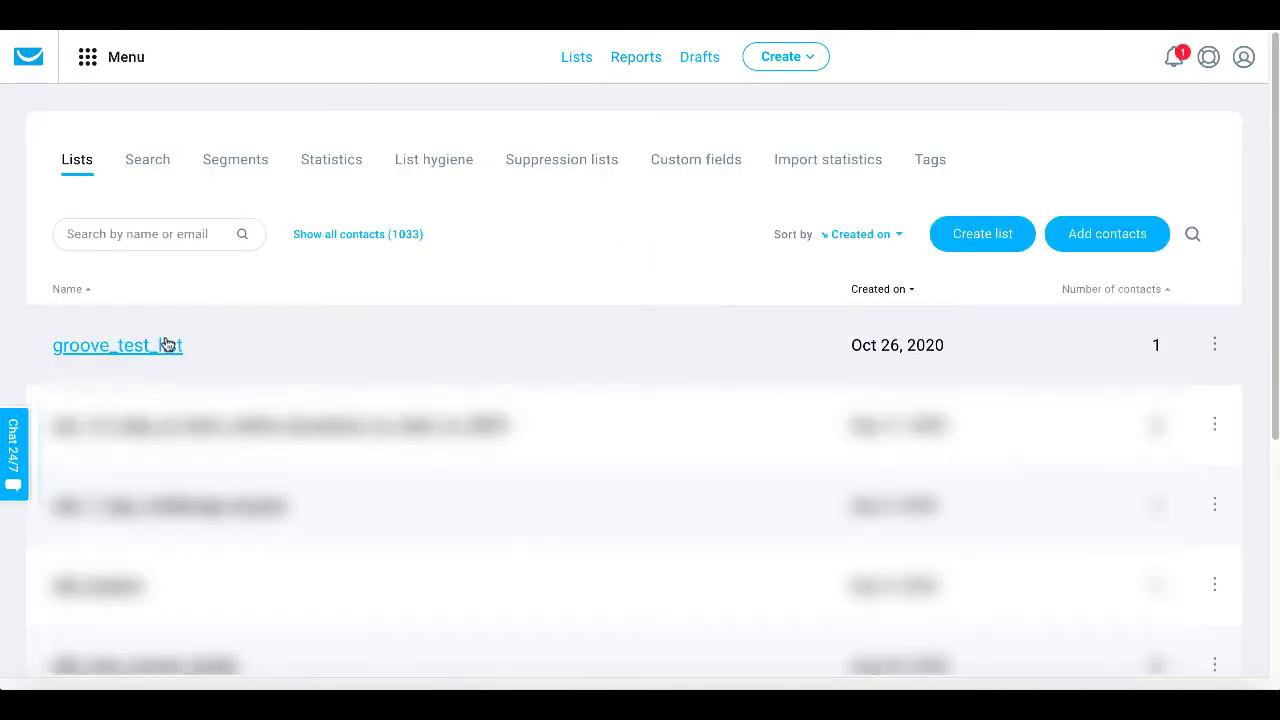
# - Open groove_test_list's contacts from the GetResponse Lists page
pyautogui.click(167, 344)
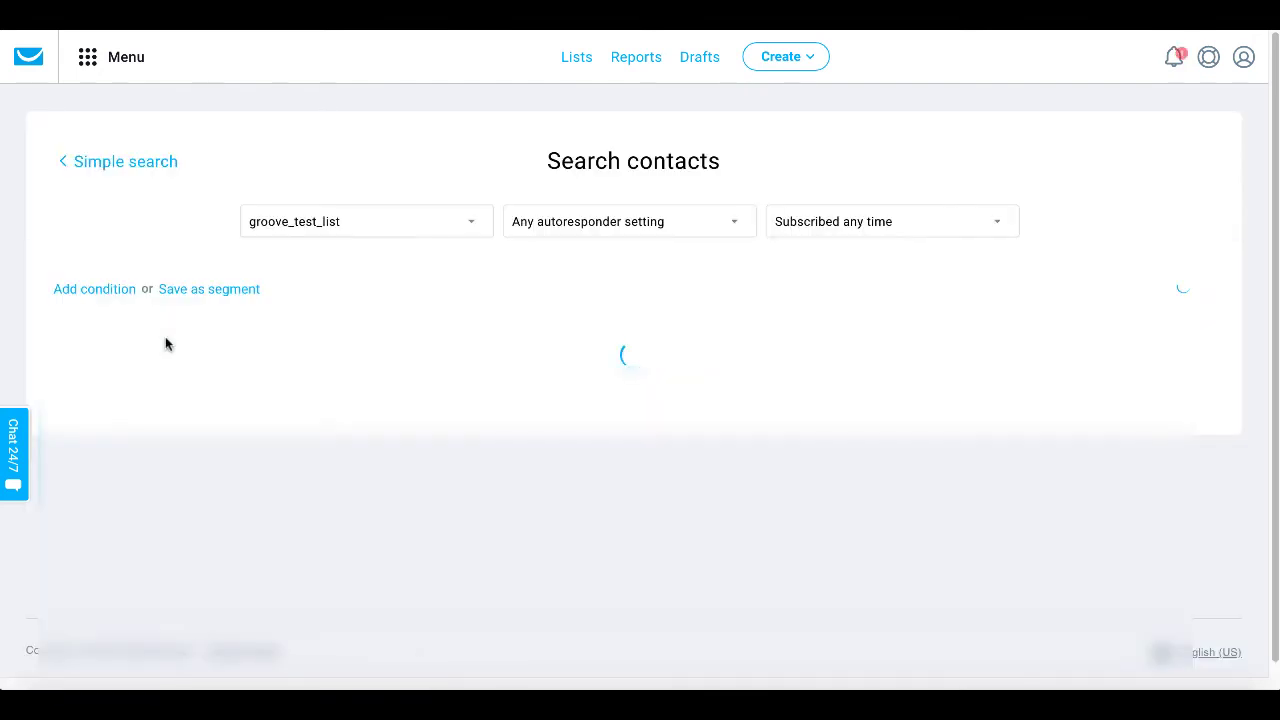